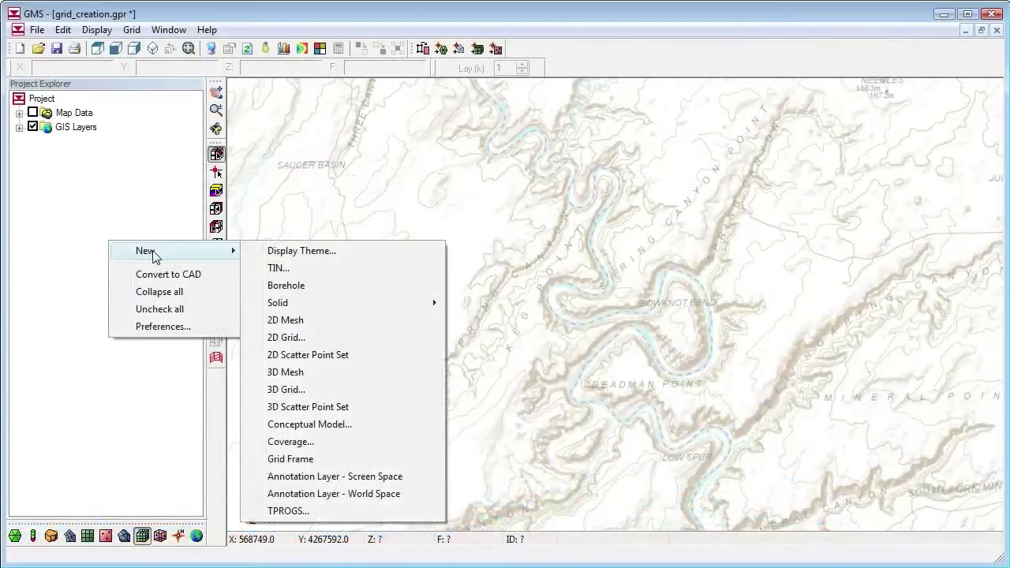
Step: Create a MODFLOW 3D grid with 15 cells in the X-dimension and a -5 rotation about the Z-axis, and delete the 3D grid data
{"action": "left_click", "coordinate": [298, 389]}
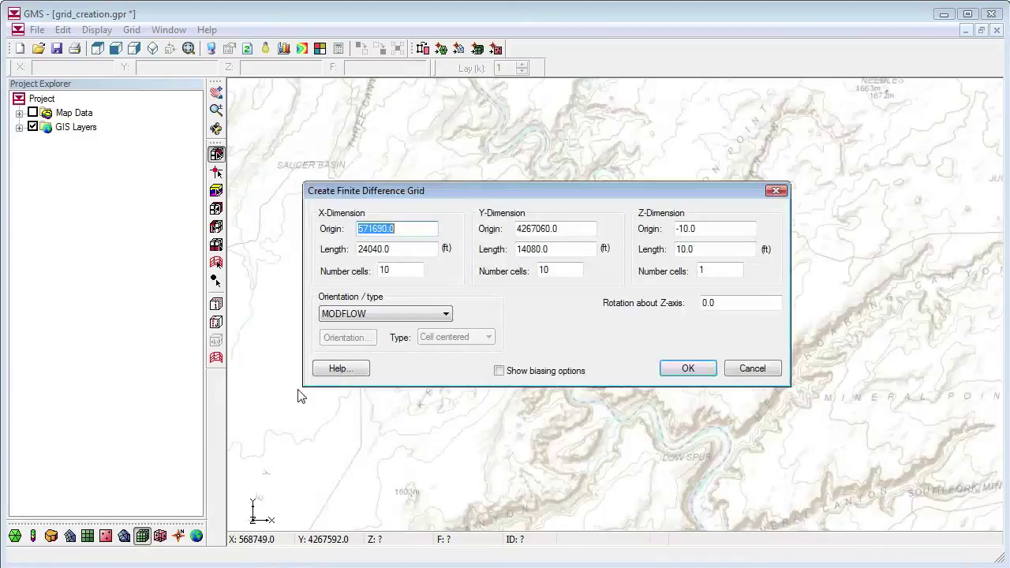
{"action": "double_click", "coordinate": [387, 270]}
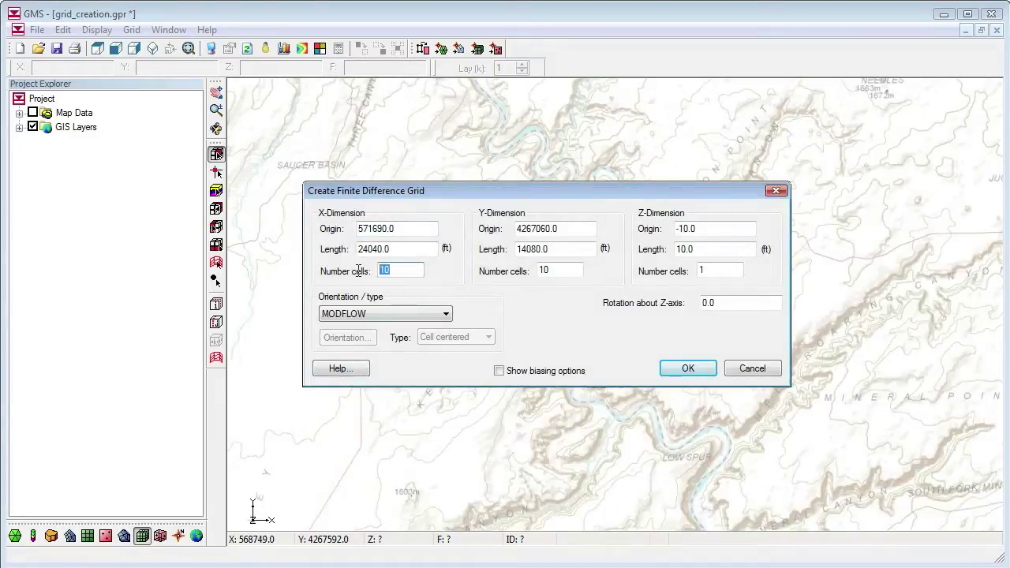
{"action": "double_click", "coordinate": [728, 305]}
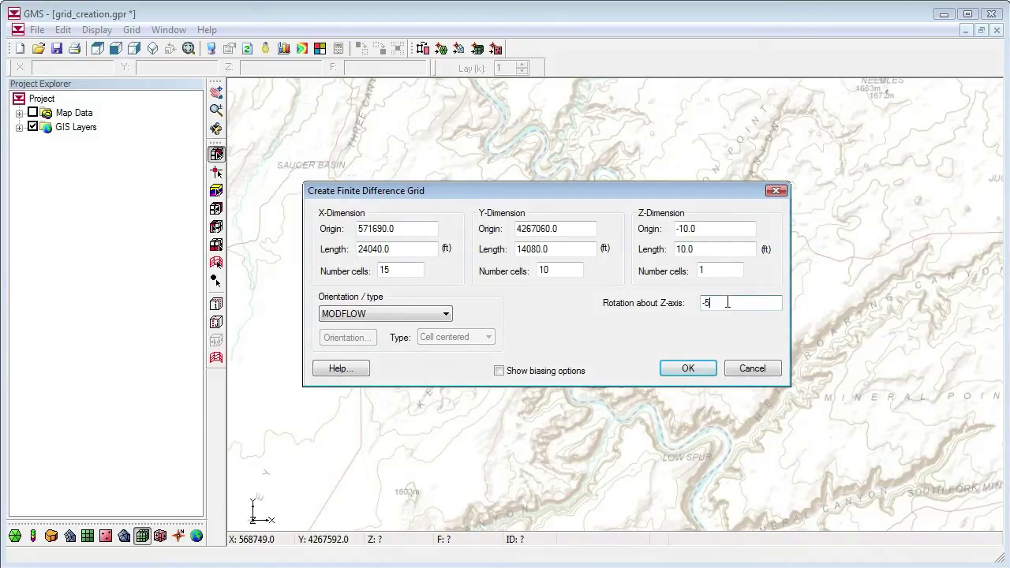
{"action": "type", "text": "-5"}
{"action": "left_click", "coordinate": [705, 367]}
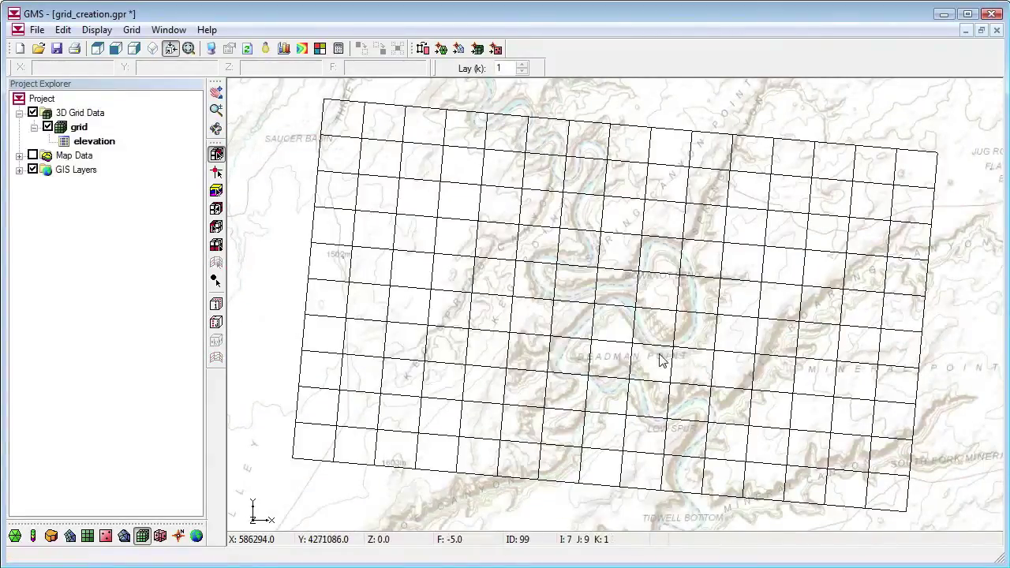
{"action": "right_click", "coordinate": [91, 113]}
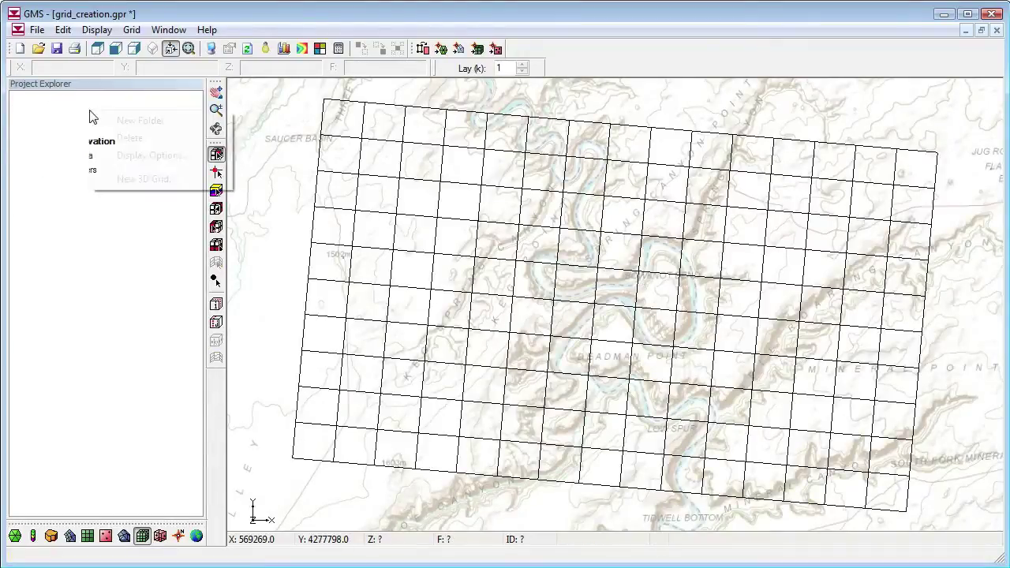
{"action": "left_click", "coordinate": [127, 139]}
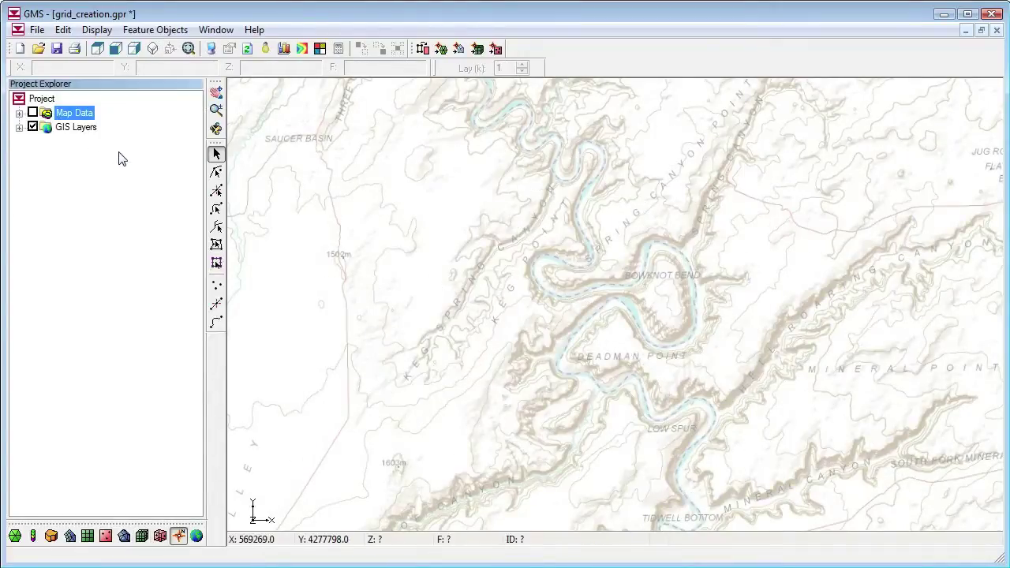
Step: Expand the map data and create a new MODFLOW conceptual model in it with the default name and LPF flow package
{"action": "left_click", "coordinate": [19, 113]}
{"action": "right_click", "coordinate": [72, 115]}
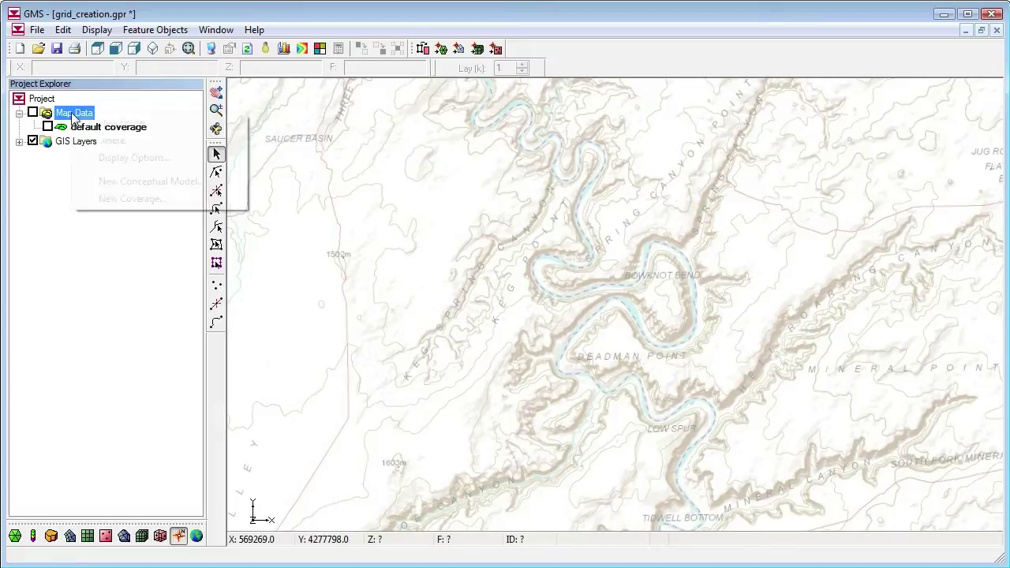
{"action": "left_click", "coordinate": [132, 183]}
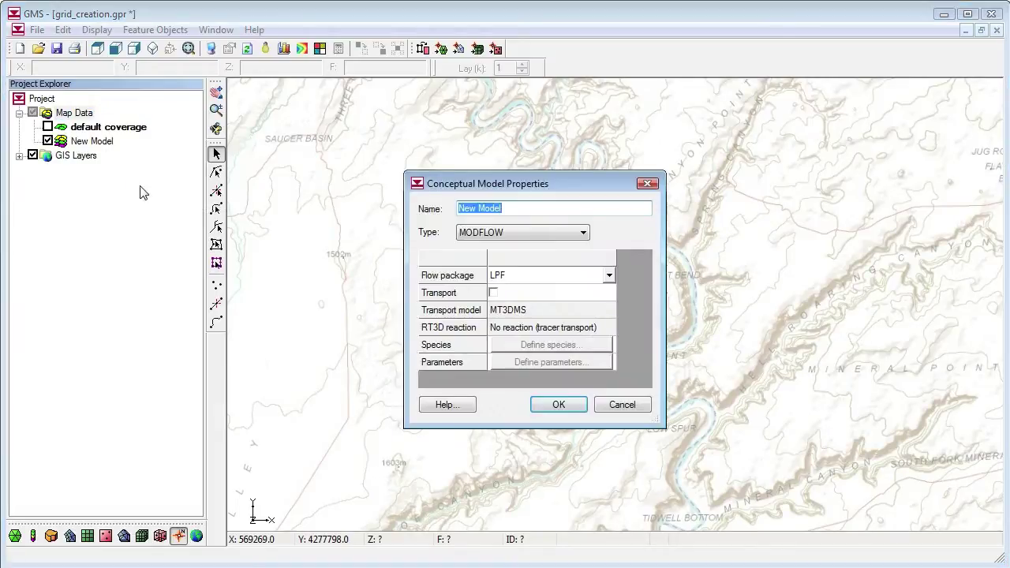
{"action": "left_click", "coordinate": [552, 404]}
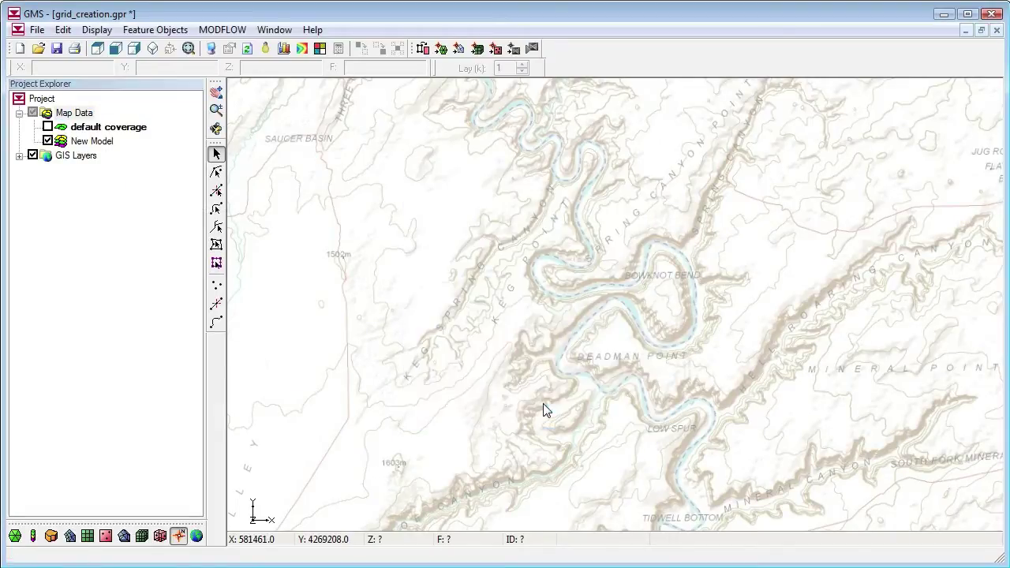
Step: Add a new coverage to the conceptual model with the default coverage setup
{"action": "right_click", "coordinate": [92, 142]}
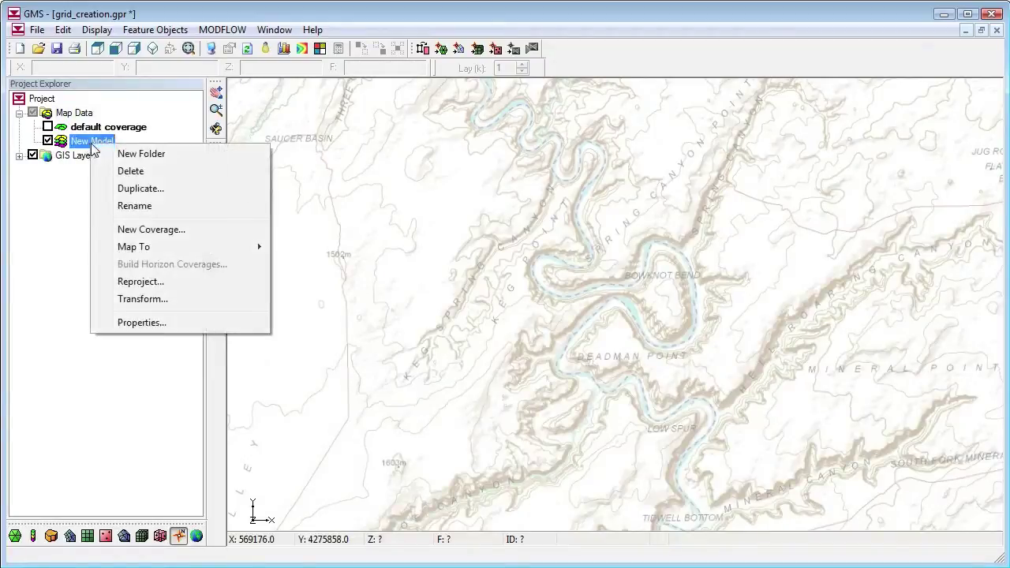
{"action": "left_click", "coordinate": [151, 229]}
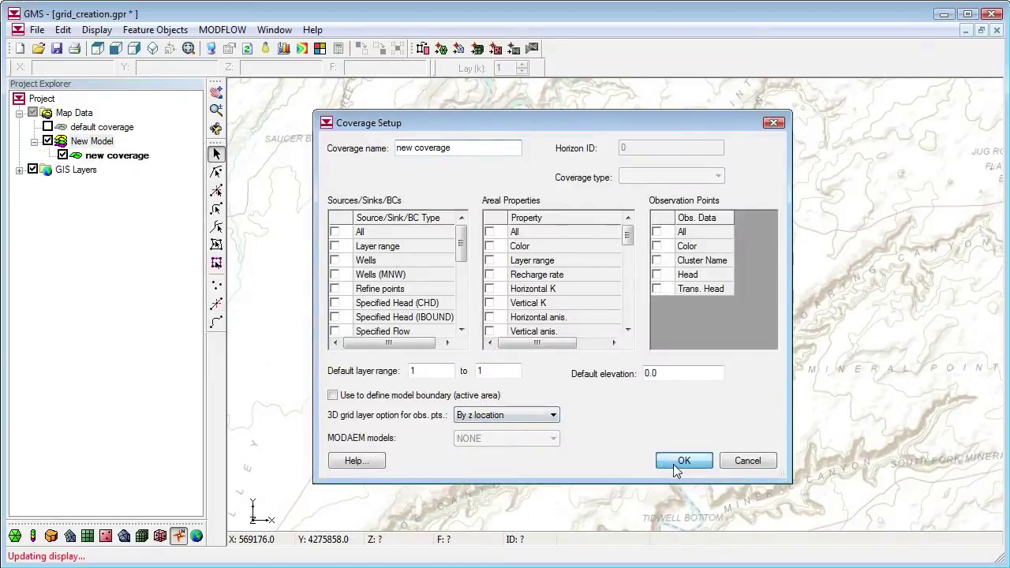
{"action": "left_click", "coordinate": [681, 458]}
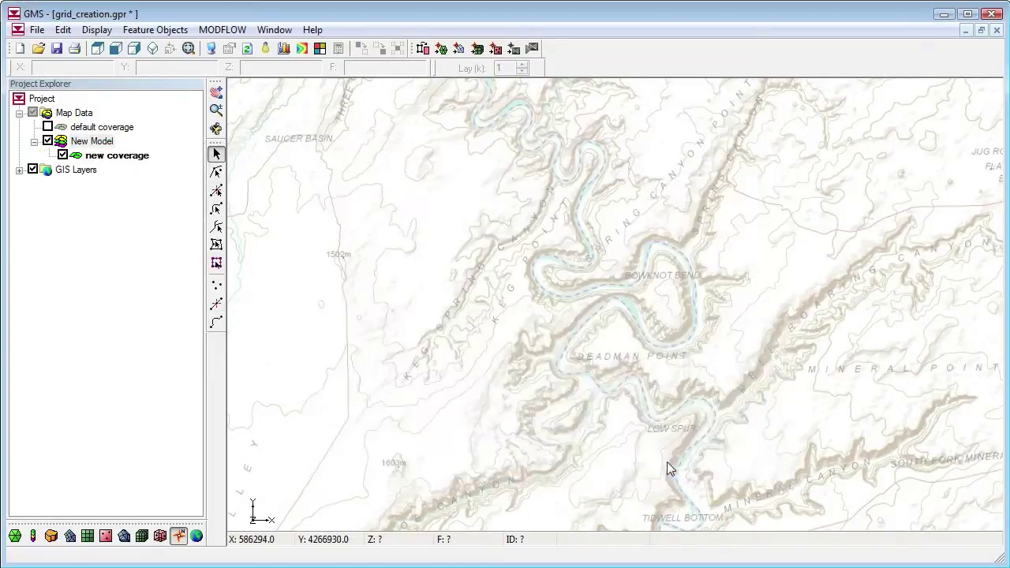
Step: Draw a closed arc as an irregular boundary around the river bends and canyons on the map, and build a polygon from it
{"action": "left_click", "coordinate": [216, 322]}
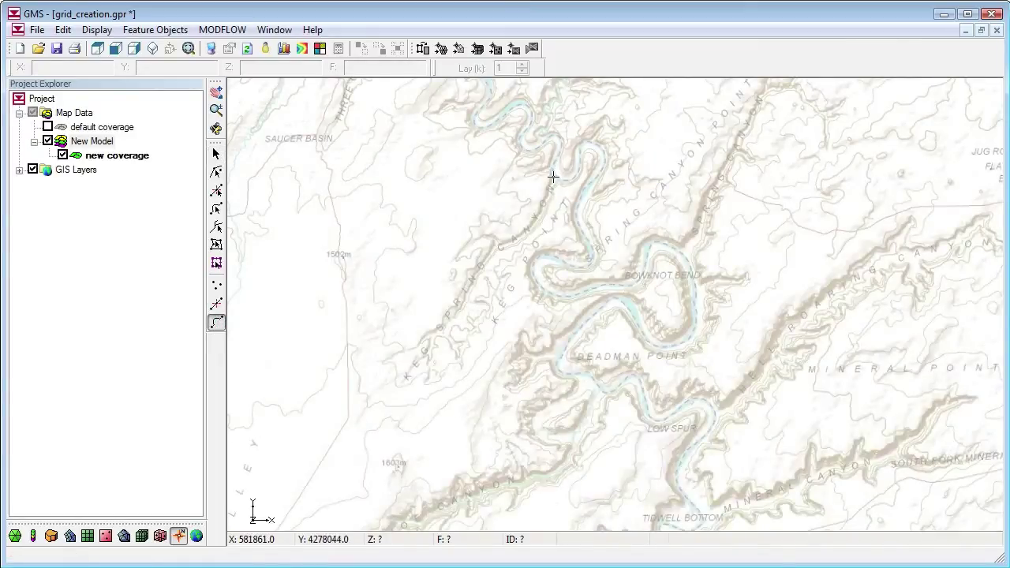
{"action": "left_click", "coordinate": [460, 298]}
{"action": "left_click", "coordinate": [414, 365]}
{"action": "left_click", "coordinate": [335, 450]}
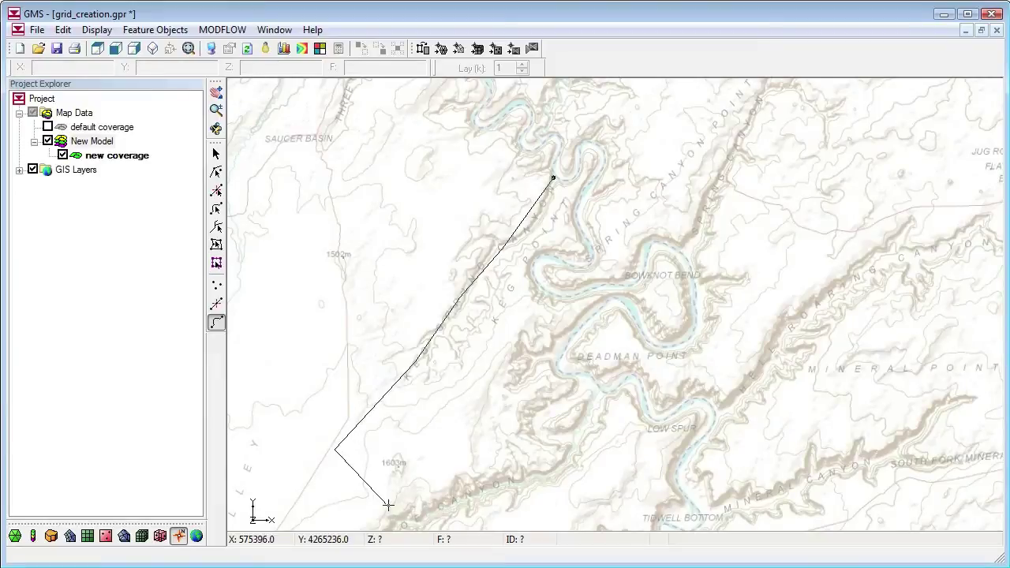
{"action": "left_click", "coordinate": [417, 520]}
{"action": "left_click", "coordinate": [579, 459]}
{"action": "left_click", "coordinate": [612, 394]}
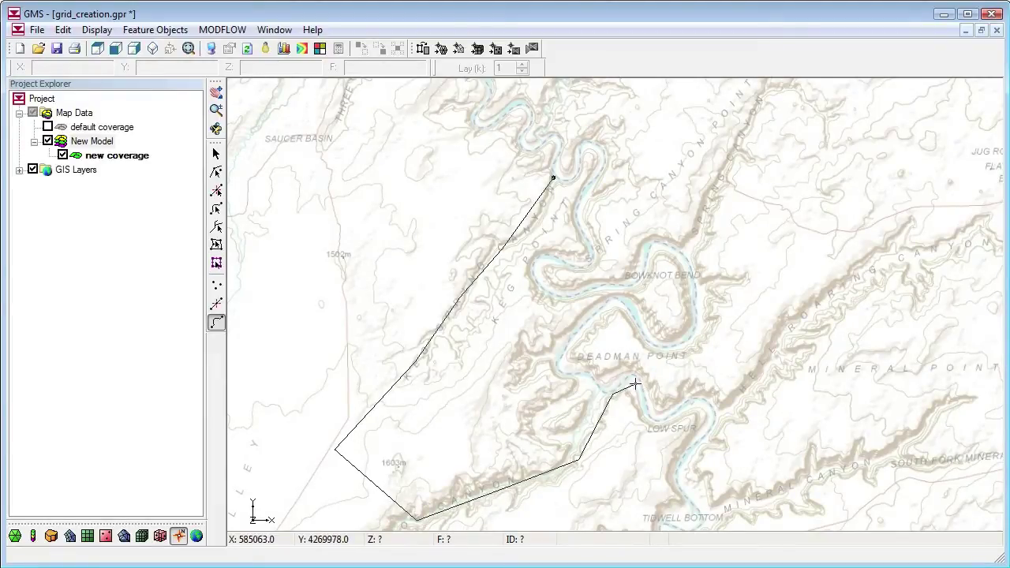
{"action": "left_click", "coordinate": [716, 408]}
{"action": "left_click", "coordinate": [970, 223]}
{"action": "left_click", "coordinate": [852, 128]}
{"action": "left_click", "coordinate": [764, 91]}
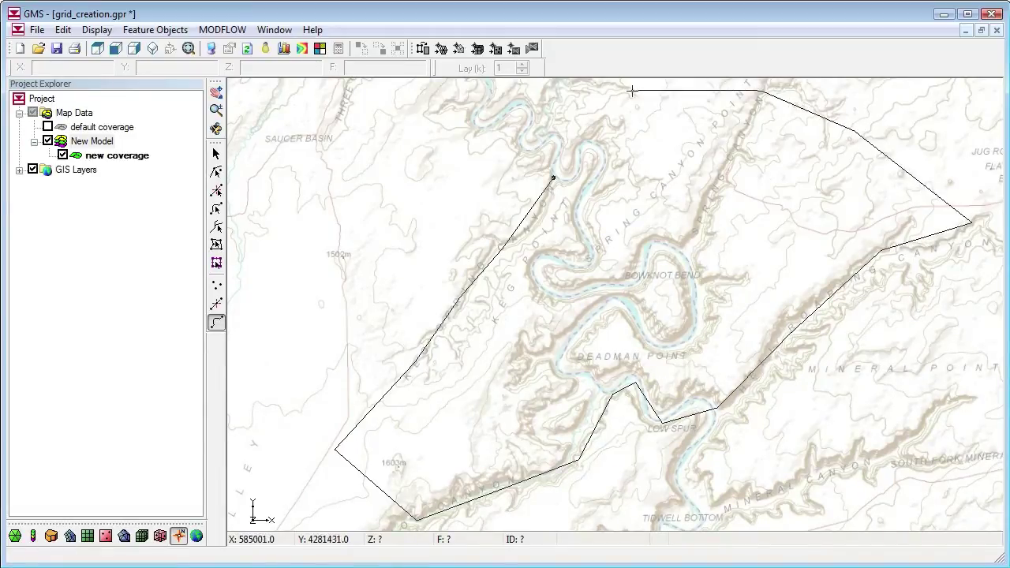
{"action": "left_click", "coordinate": [628, 94]}
{"action": "left_click", "coordinate": [554, 178]}
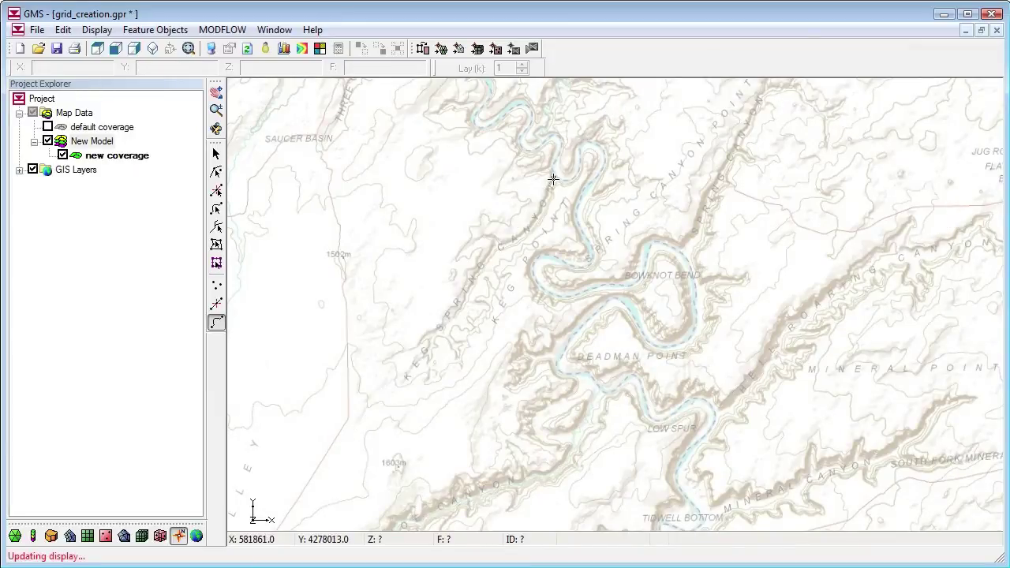
{"action": "left_click", "coordinate": [423, 49]}
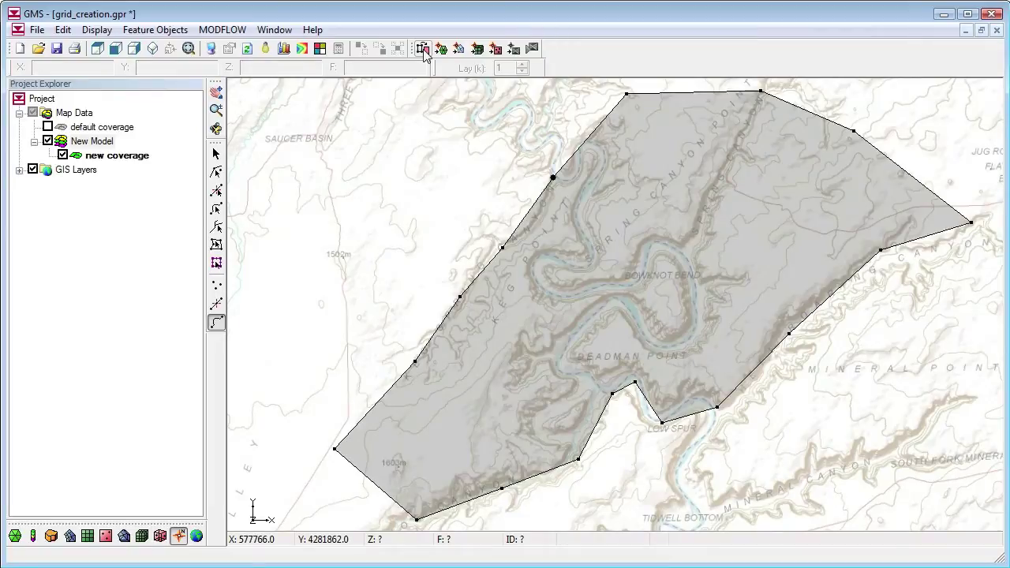
Step: Generate a 3D grid from the map coverage with the suggested dimensions and cell counts, and delete the 3D grid data
{"action": "left_click", "coordinate": [478, 49]}
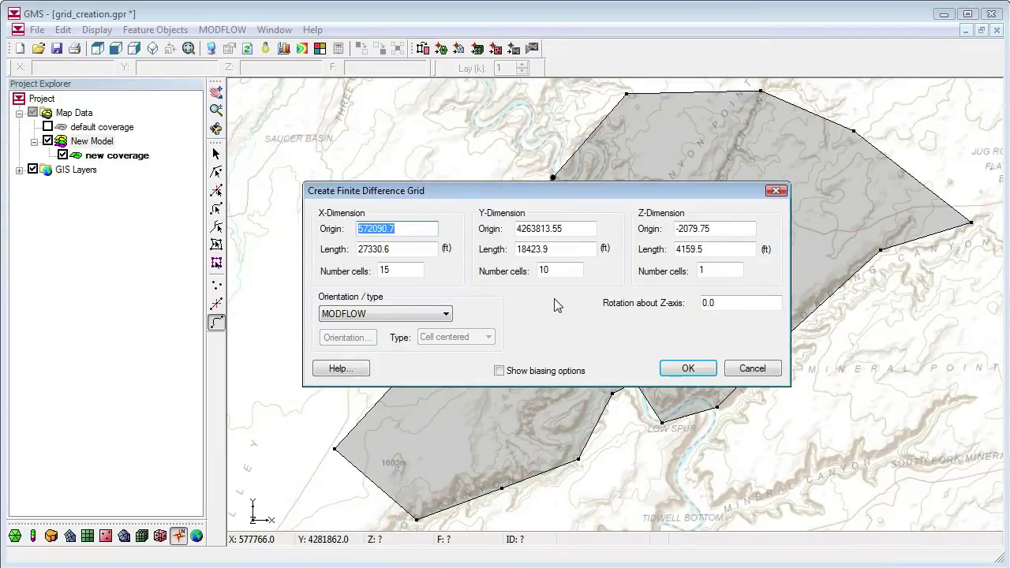
{"action": "left_click", "coordinate": [694, 370]}
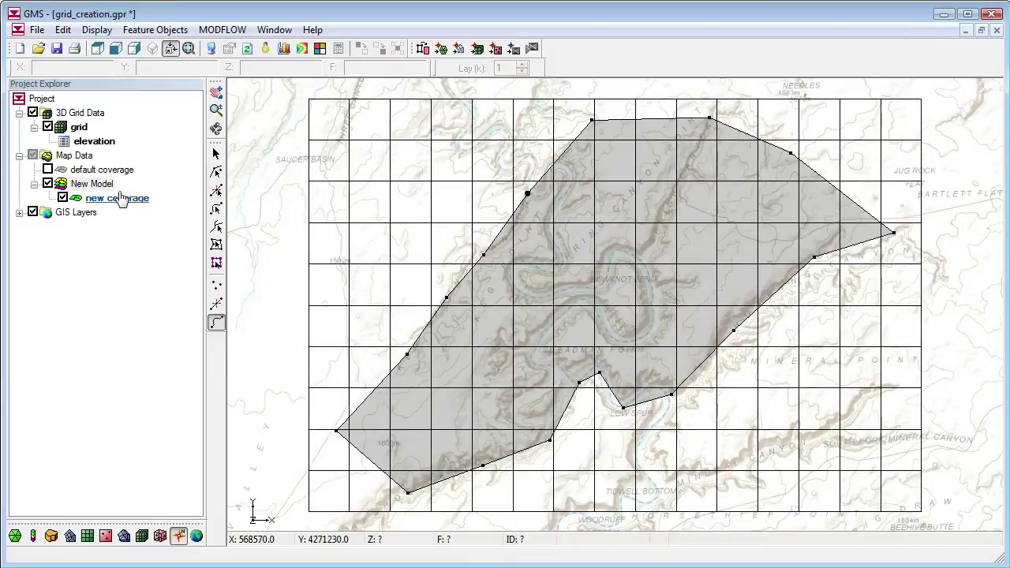
{"action": "right_click", "coordinate": [92, 117]}
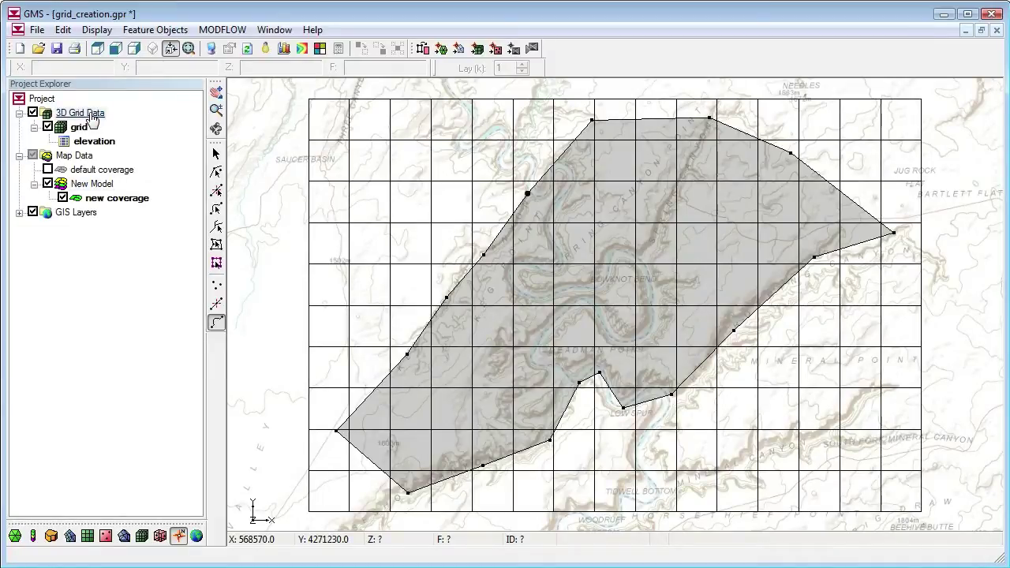
{"action": "left_click", "coordinate": [130, 140]}
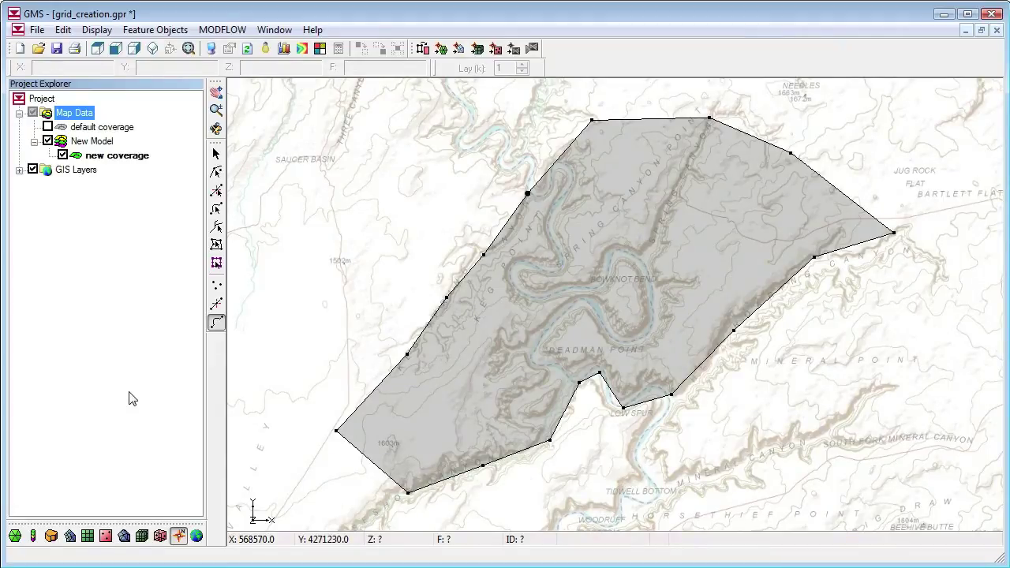
Step: Enable the Refine points source/sink type in the setup of the new coverage
{"action": "right_click", "coordinate": [108, 157]}
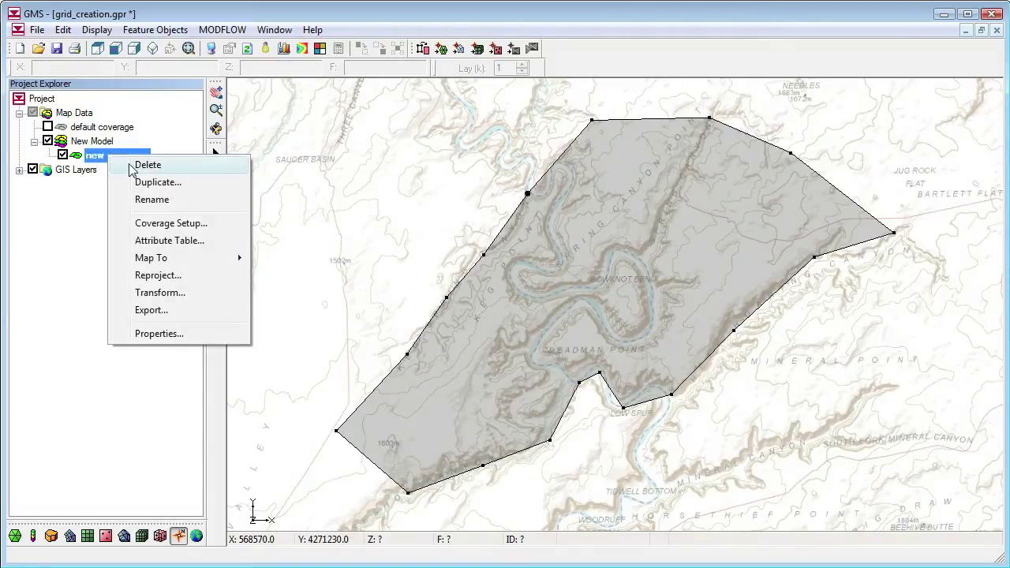
{"action": "left_click", "coordinate": [170, 224]}
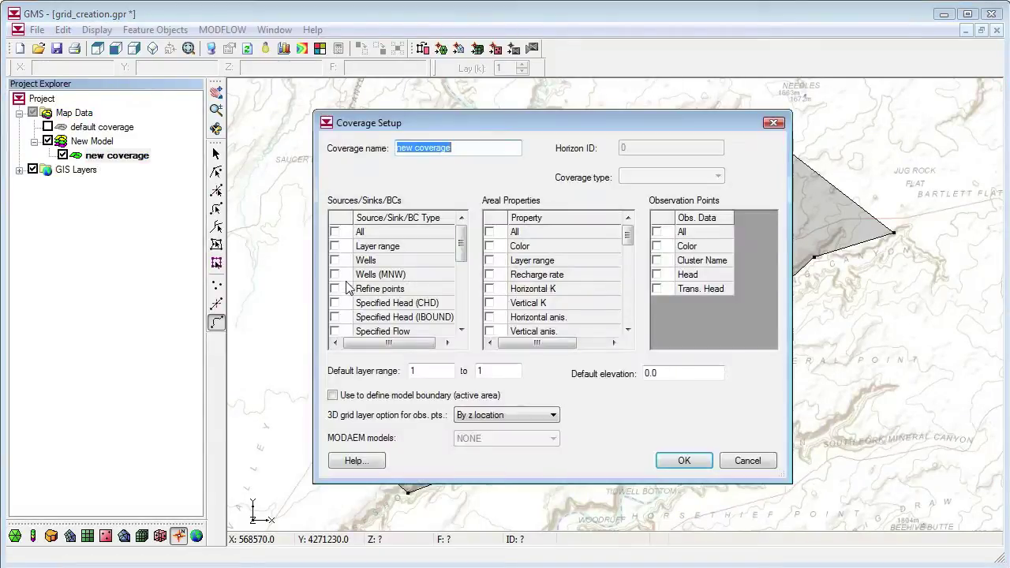
{"action": "left_click", "coordinate": [335, 289]}
{"action": "left_click", "coordinate": [683, 460]}
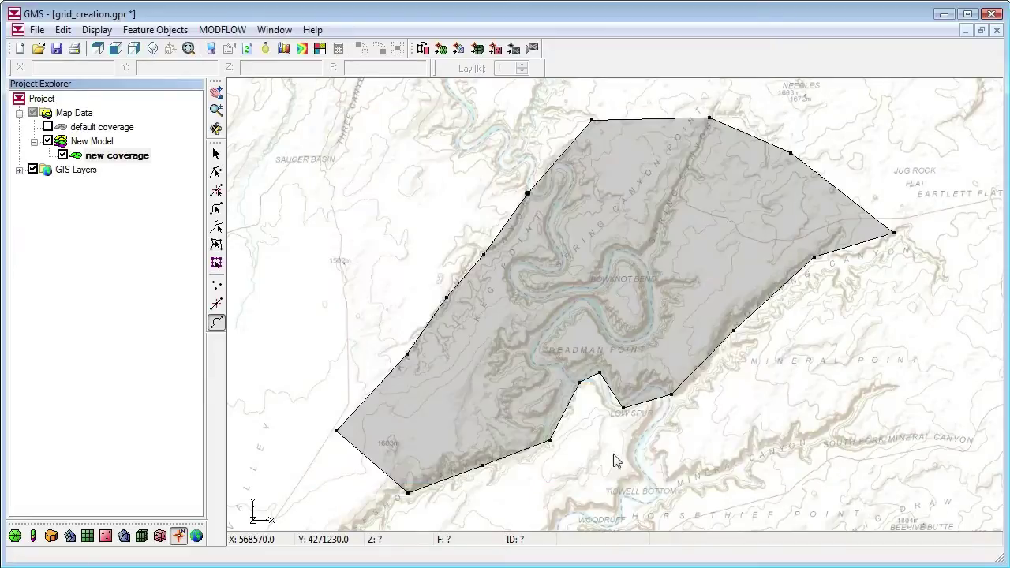
Step: Place two points inside the boundary polygon, one in its southwestern part and one east of Bowknot Bend
{"action": "left_click", "coordinate": [216, 286]}
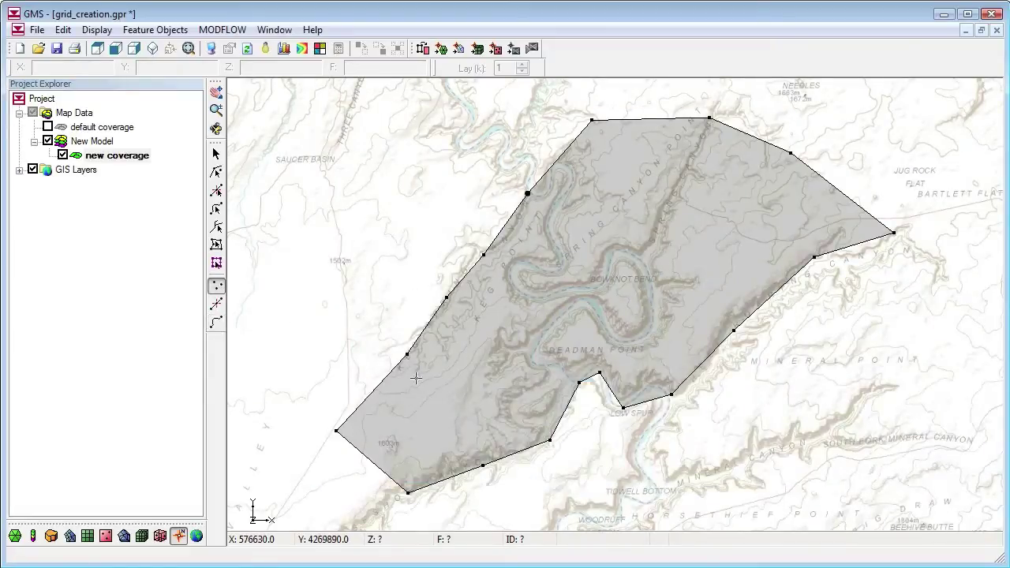
{"action": "left_click", "coordinate": [465, 391]}
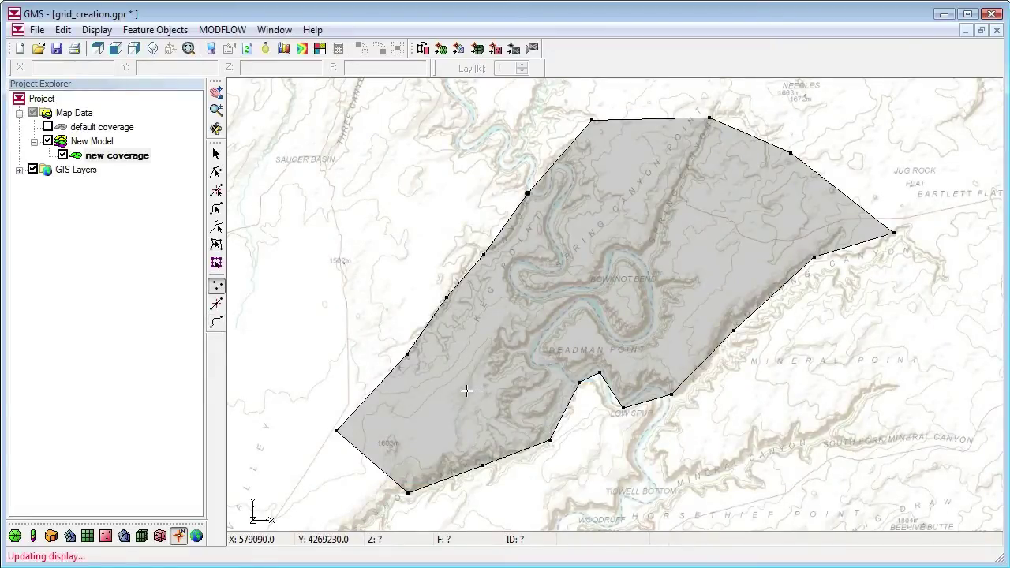
{"action": "left_click", "coordinate": [706, 250]}
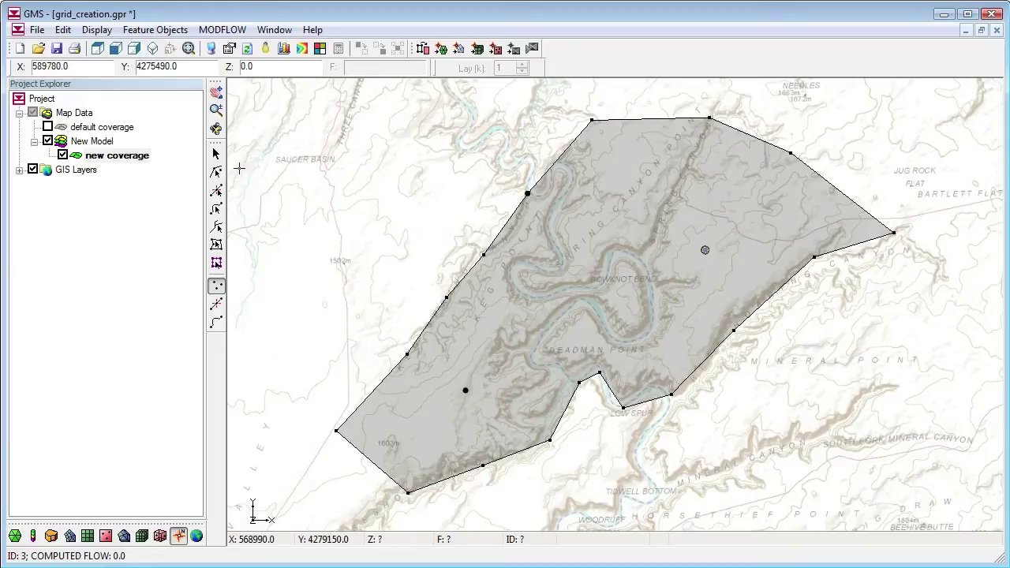
Step: Turn on refinement for both interior points with a base size of 100 ft, a bias of 1.2 and a max size of 500 ft
{"action": "left_click", "coordinate": [216, 154]}
{"action": "left_click_drag", "start_coordinate": [718, 234], "coordinate": [447, 423]}
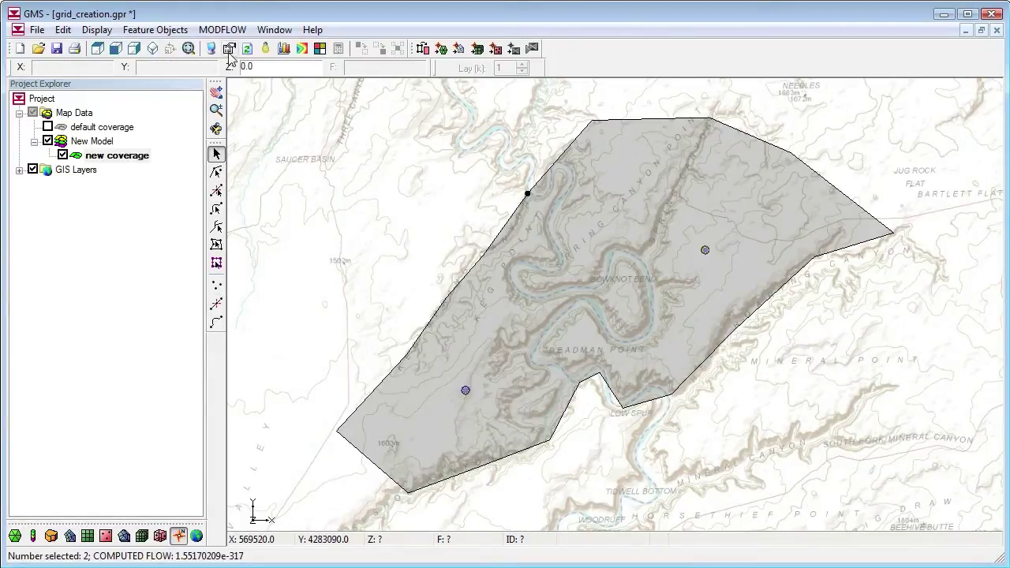
{"action": "left_click", "coordinate": [229, 49]}
{"action": "left_click", "coordinate": [185, 214]}
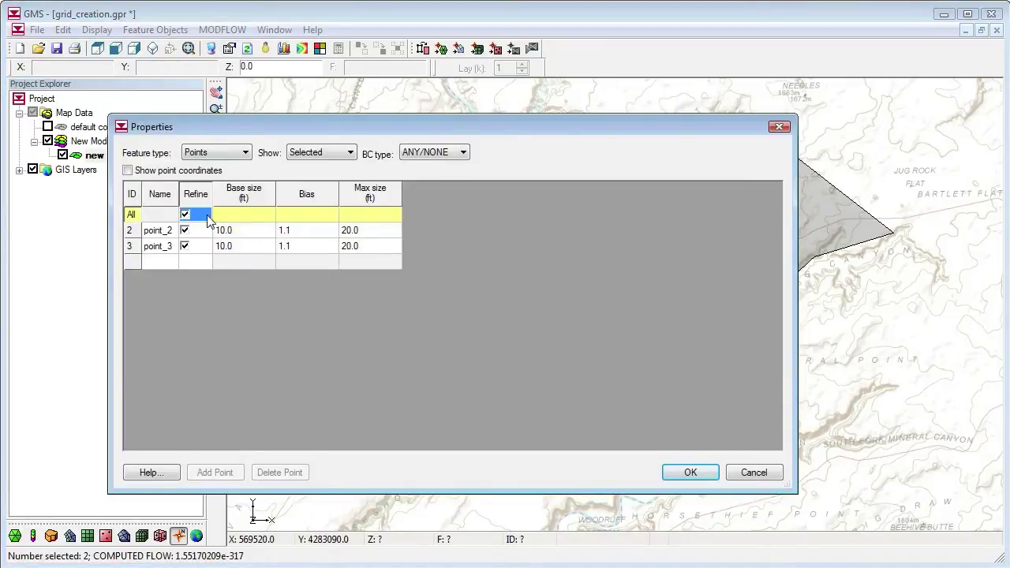
{"action": "left_click", "coordinate": [263, 217]}
{"action": "type", "text": "100"}
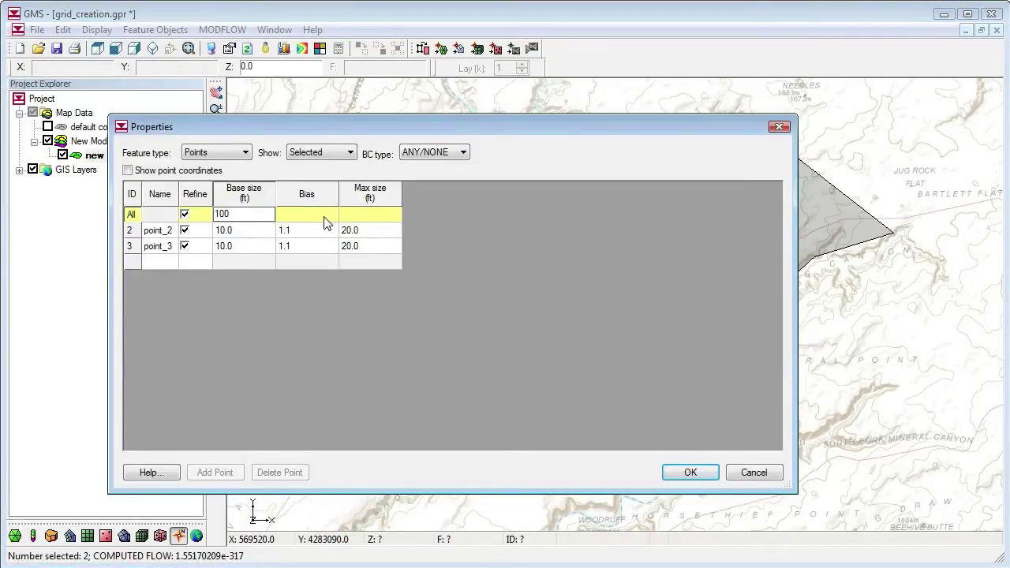
{"action": "left_click", "coordinate": [323, 215]}
{"action": "type", "text": "1.2"}
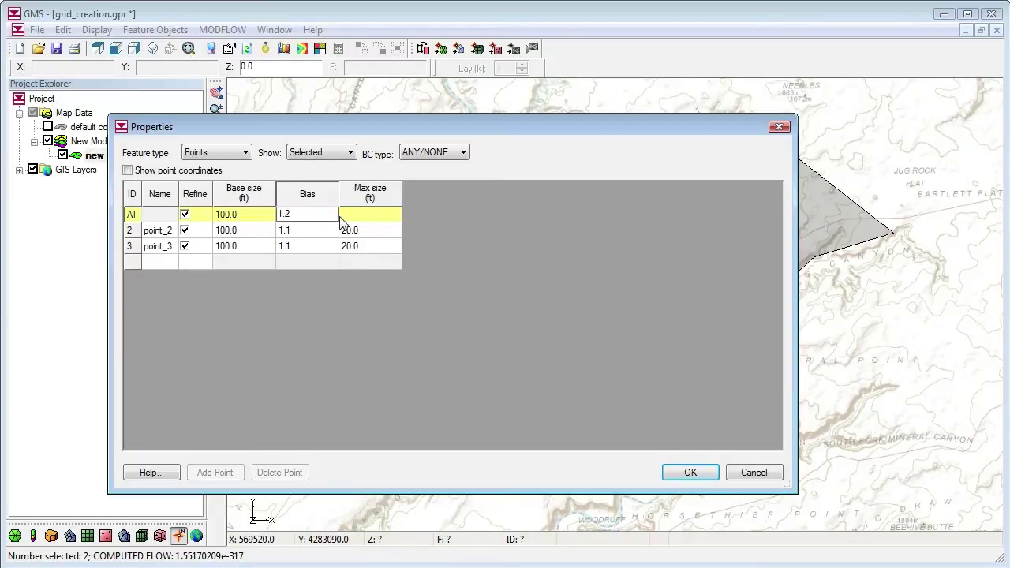
{"action": "left_click", "coordinate": [400, 216]}
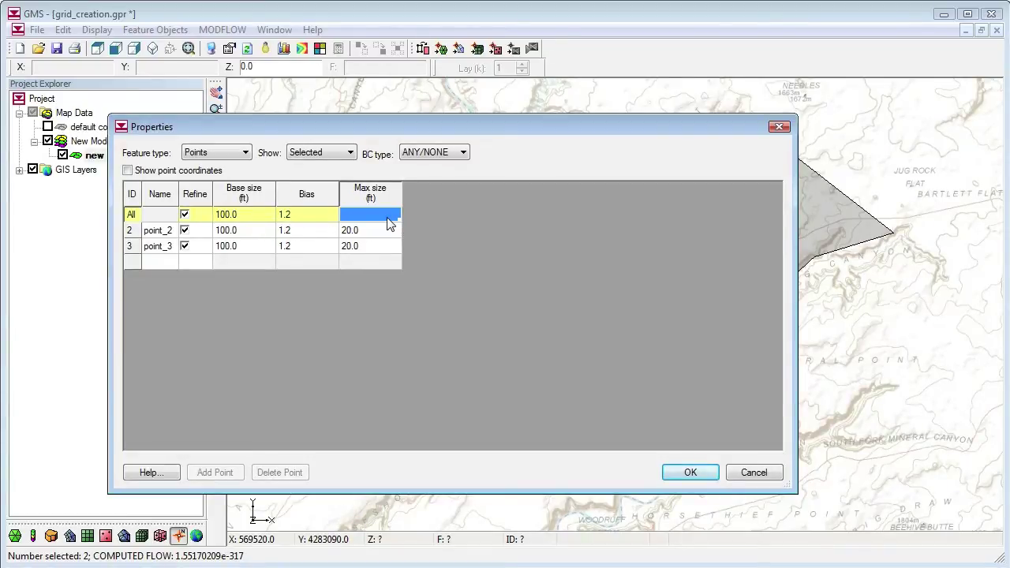
{"action": "type", "text": "5"}
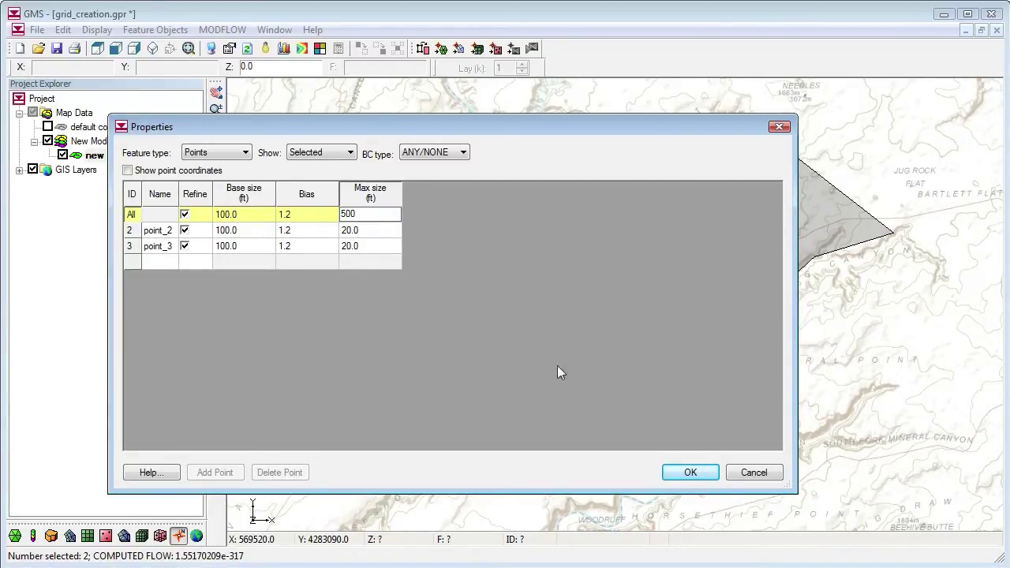
{"action": "type", "text": "00"}
{"action": "left_click", "coordinate": [703, 471]}
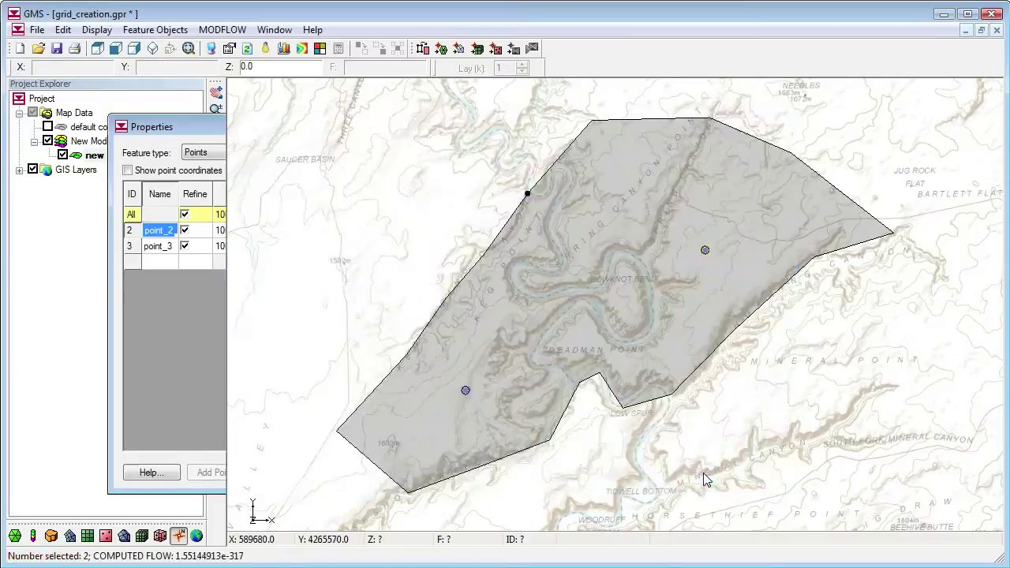
Step: Generate a 3D grid from the map coverage with its refine points, keeping the suggested dimensions, and hide the GIS layers
{"action": "left_click", "coordinate": [478, 49]}
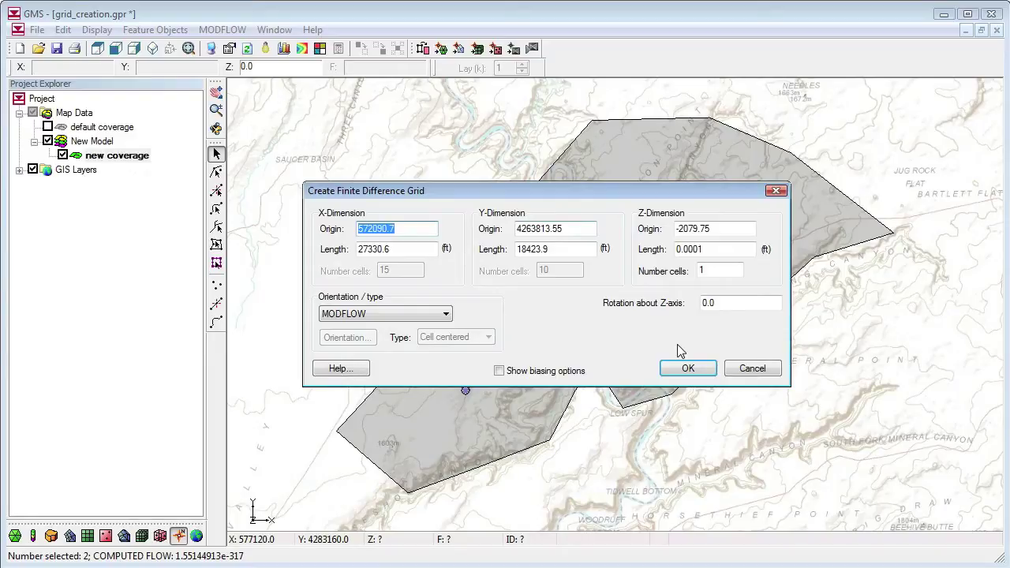
{"action": "left_click", "coordinate": [702, 368]}
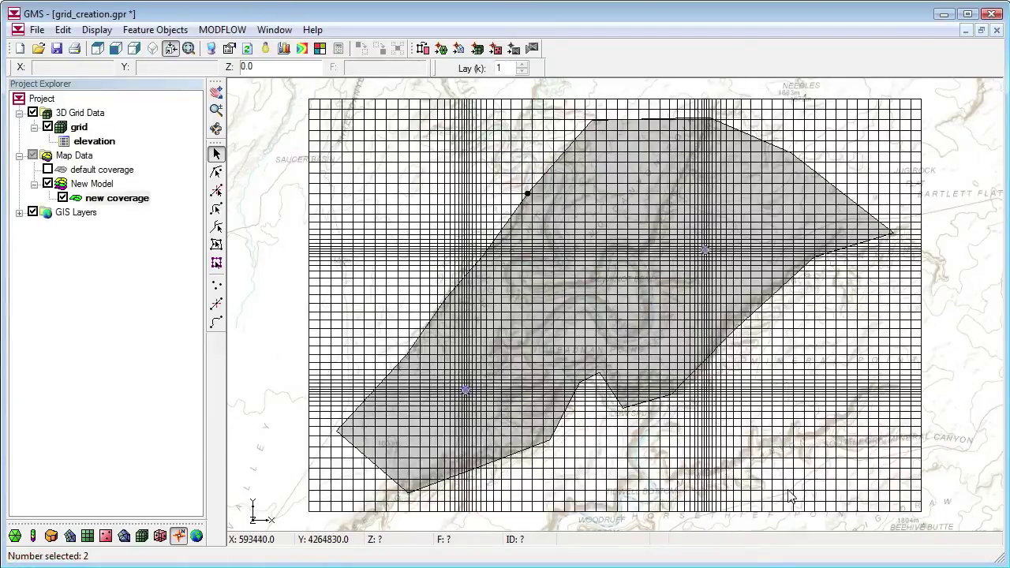
{"action": "left_click", "coordinate": [32, 213]}
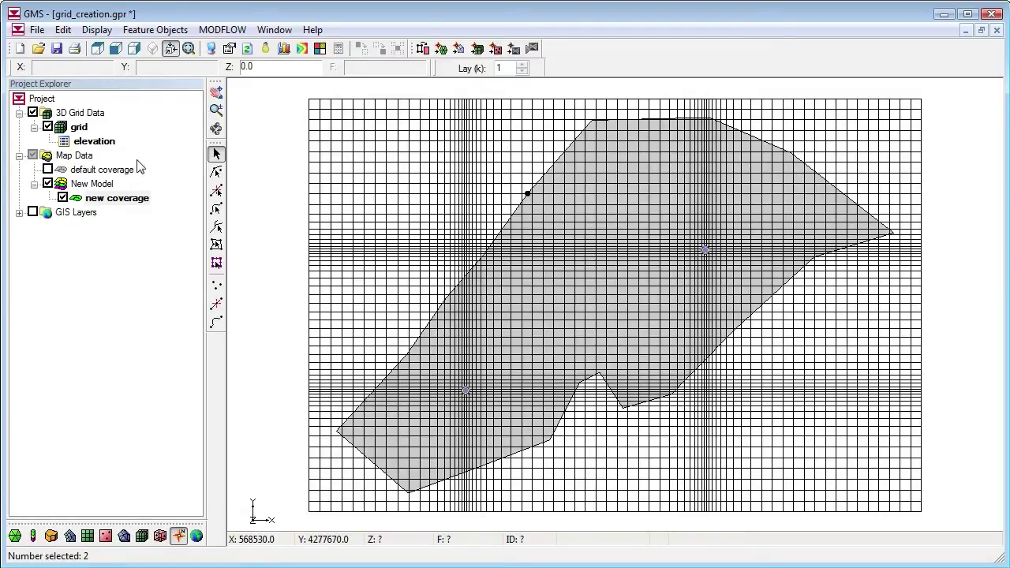
Step: Delete the 3D grid data and add a new grid frame to the project
{"action": "right_click", "coordinate": [85, 113]}
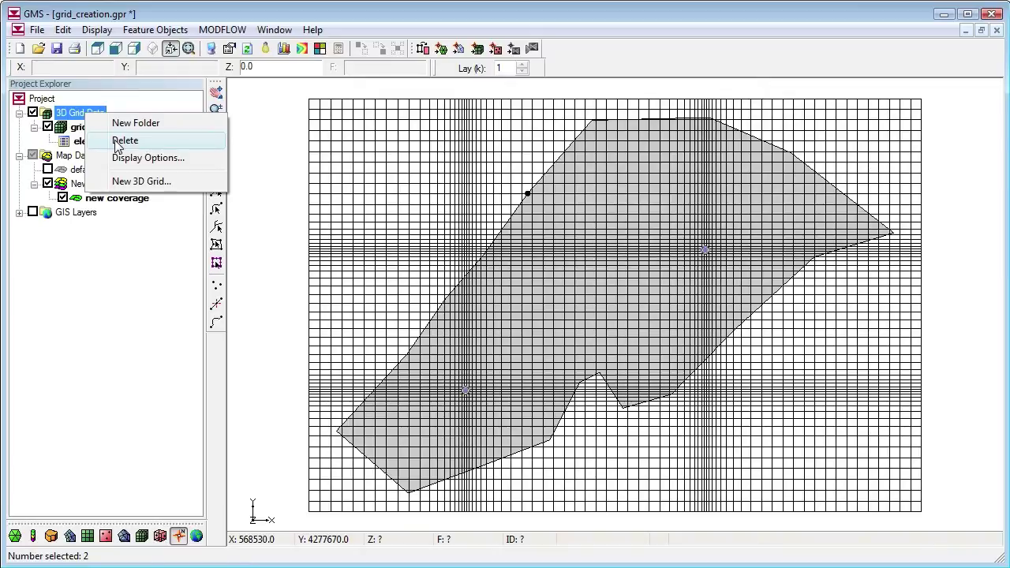
{"action": "left_click", "coordinate": [120, 140]}
{"action": "right_click", "coordinate": [62, 237]}
{"action": "mouse_move", "coordinate": [98, 245]}
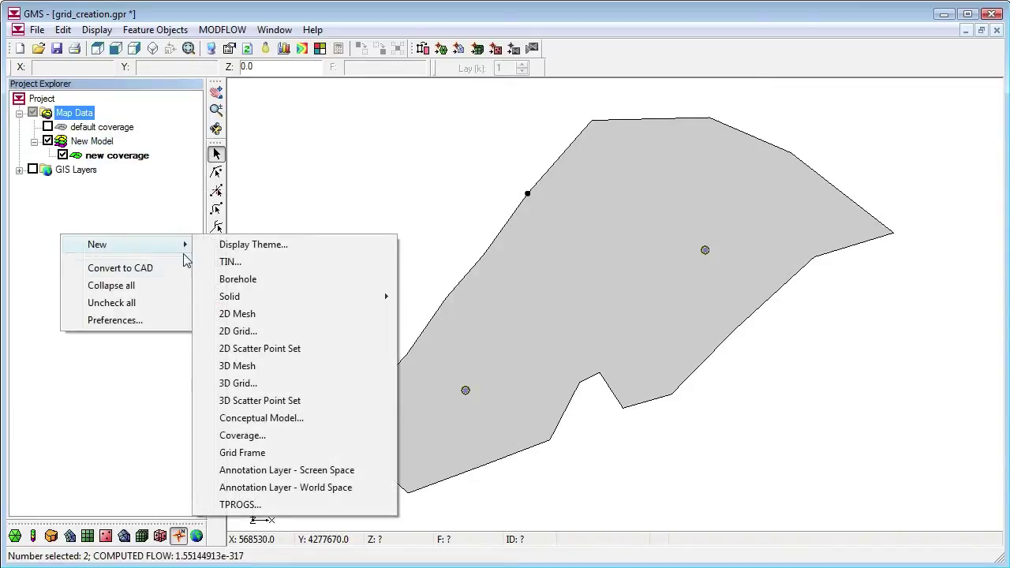
{"action": "left_click", "coordinate": [254, 455]}
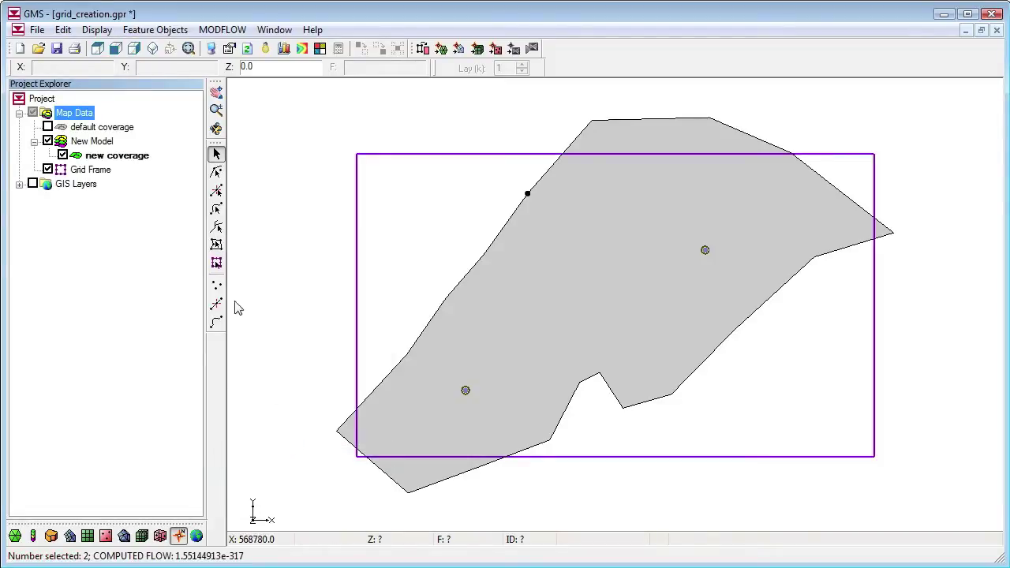
Step: Rotate the grid frame counterclockwise by about 33° to match the polygon's orientation and move it over the polygon
{"action": "left_click", "coordinate": [216, 263]}
{"action": "left_click", "coordinate": [742, 457]}
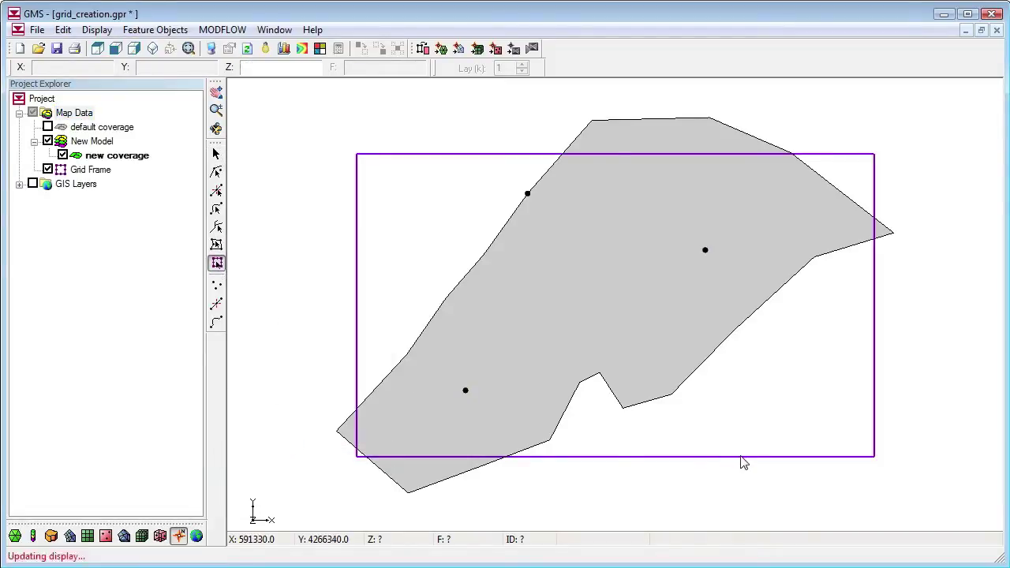
{"action": "left_click_drag", "start_coordinate": [887, 462], "coordinate": [773, 280]}
{"action": "left_click_drag", "start_coordinate": [410, 268], "coordinate": [441, 326]}
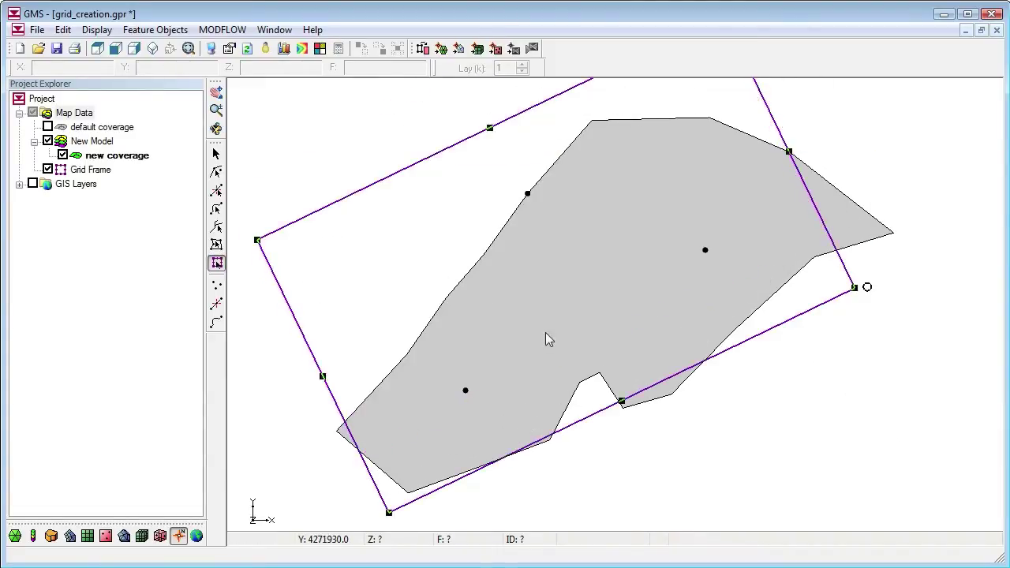
{"action": "left_click_drag", "start_coordinate": [869, 289], "coordinate": [833, 228]}
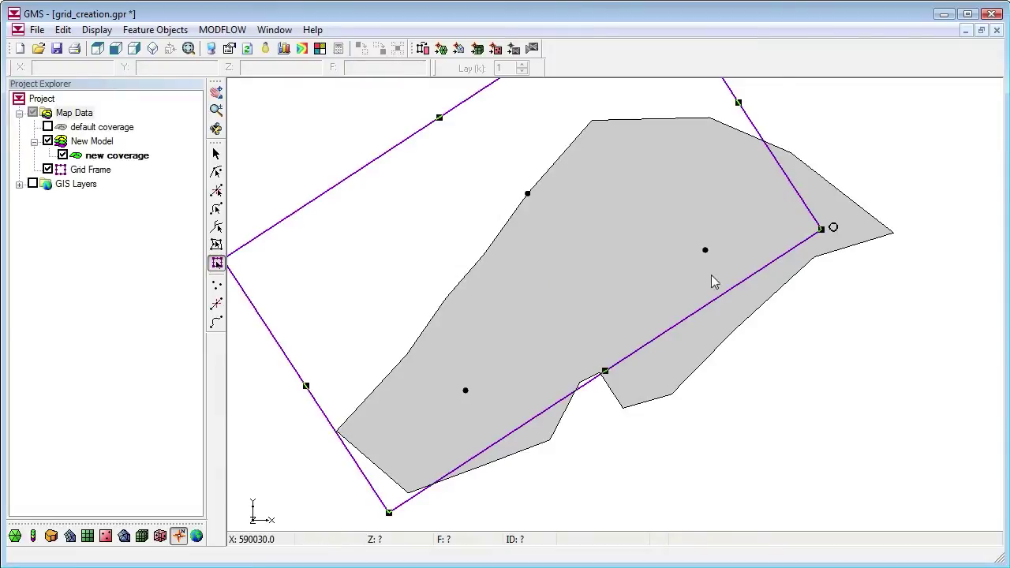
{"action": "left_click_drag", "start_coordinate": [534, 256], "coordinate": [584, 298]}
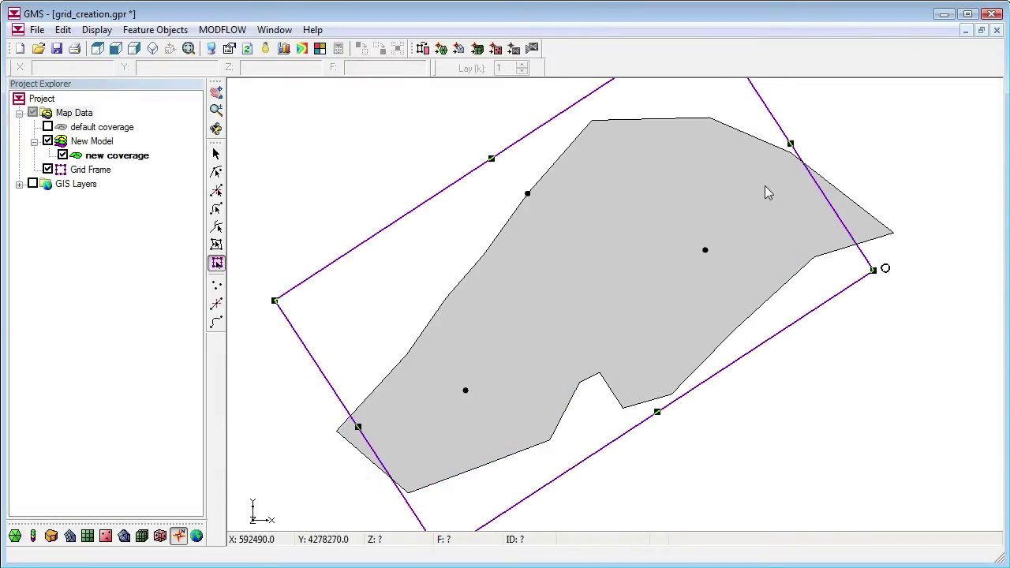
Step: Stretch the grid frame's northeast, southwest and southeast sides outward until it encloses the whole boundary polygon
{"action": "left_click_drag", "start_coordinate": [794, 150], "coordinate": [853, 110]}
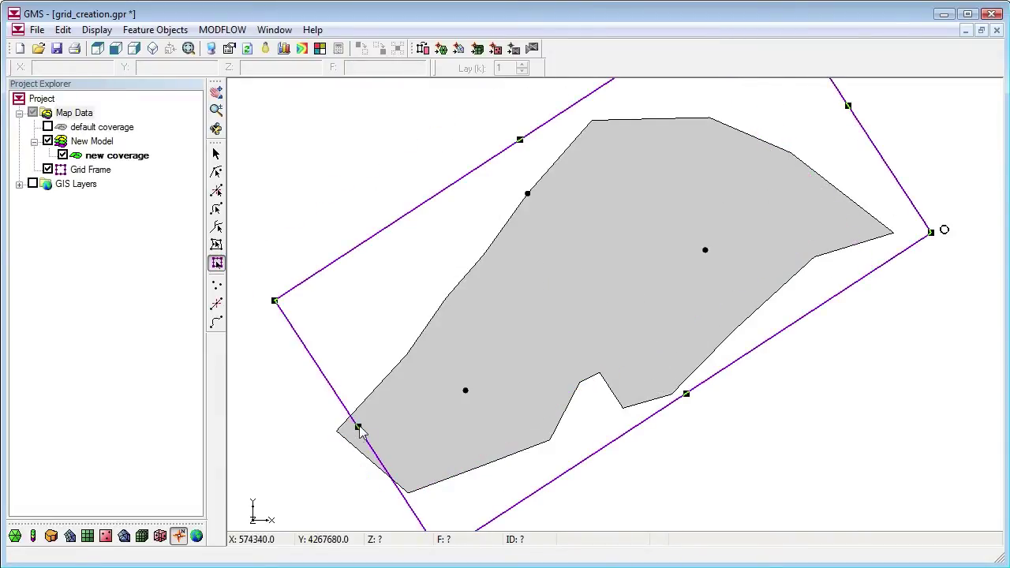
{"action": "left_click_drag", "start_coordinate": [359, 429], "coordinate": [327, 463]}
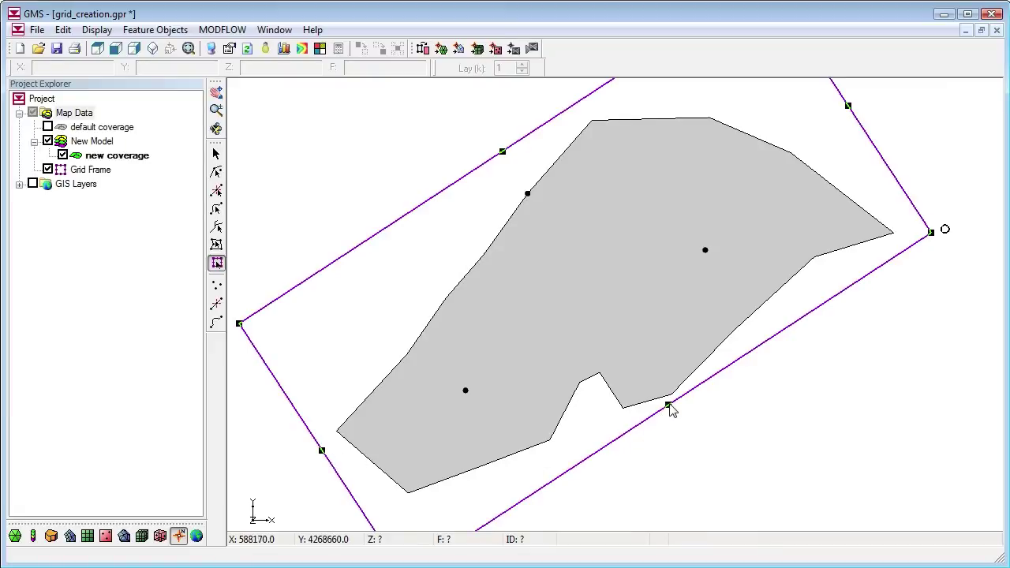
{"action": "left_click_drag", "start_coordinate": [669, 406], "coordinate": [677, 416]}
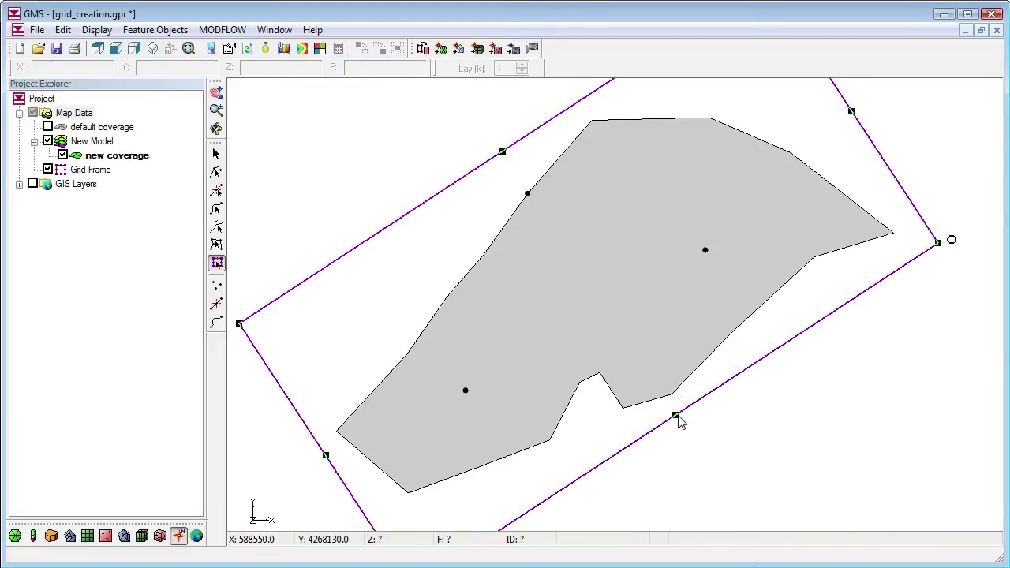
{"action": "left_click", "coordinate": [188, 48]}
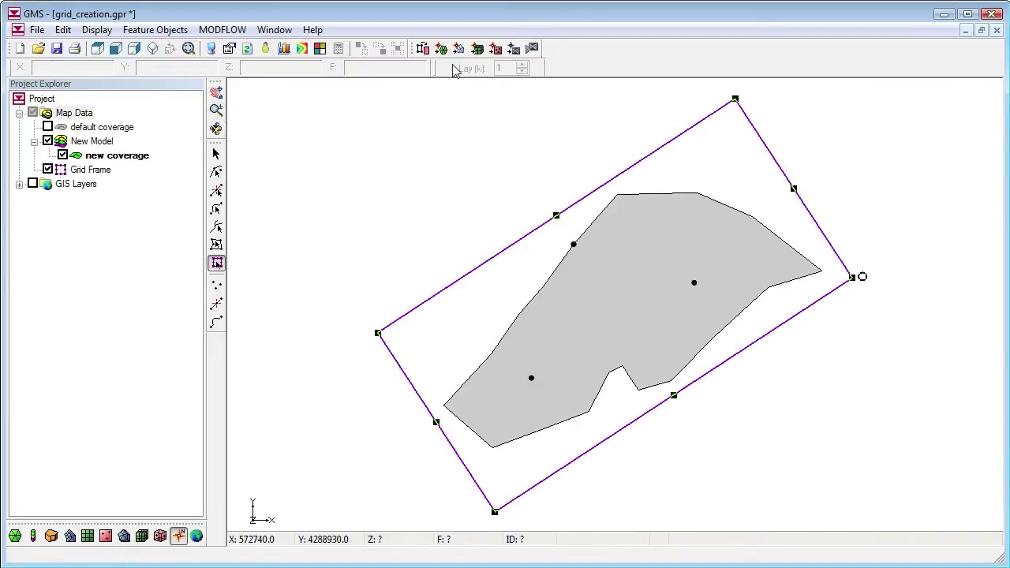
Step: Generate a 3D grid from the map data using the grid frame's dimensions and rotation, and hide the grid frame
{"action": "left_click", "coordinate": [477, 49]}
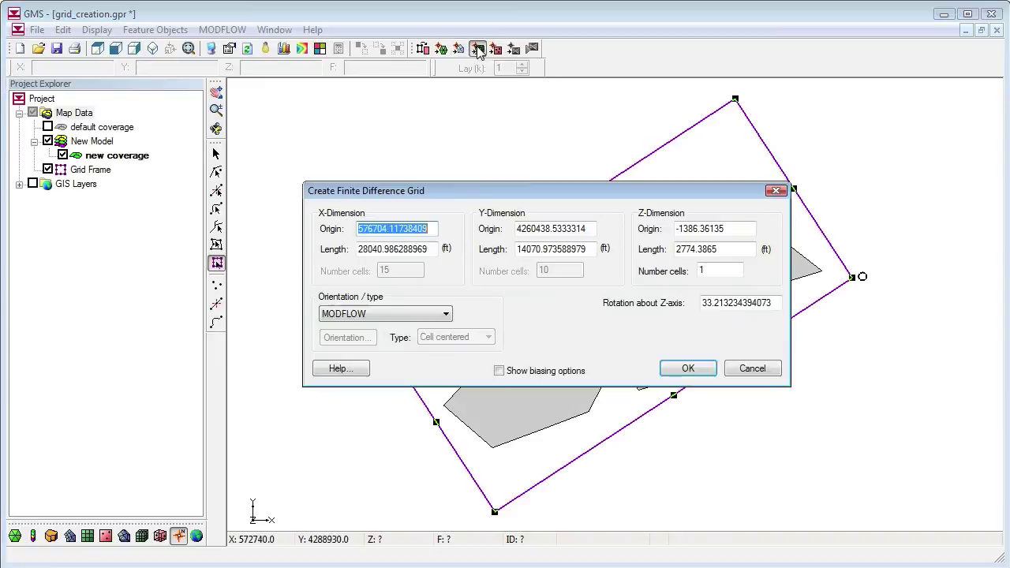
{"action": "left_click", "coordinate": [688, 369]}
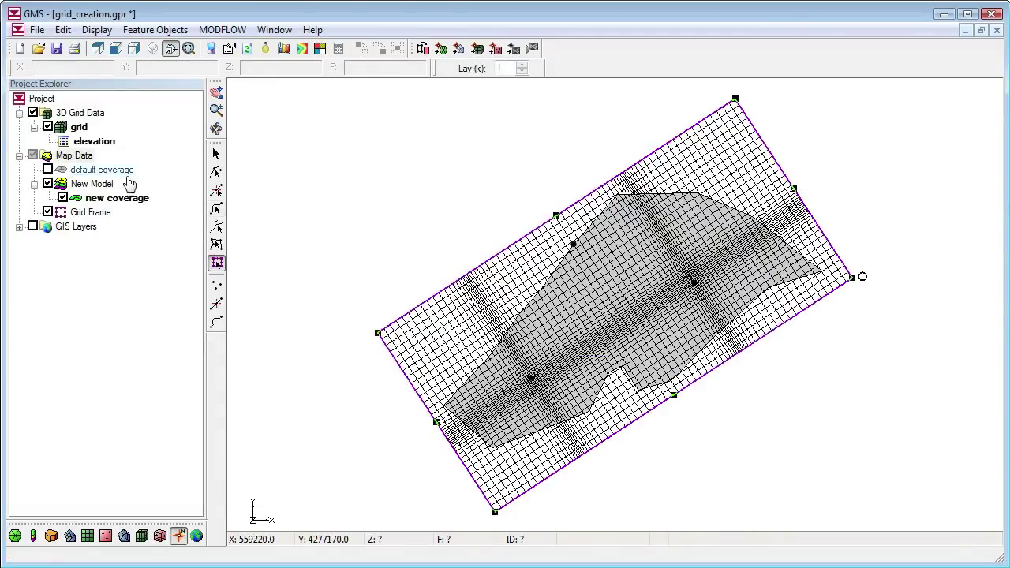
{"action": "left_click", "coordinate": [49, 212]}
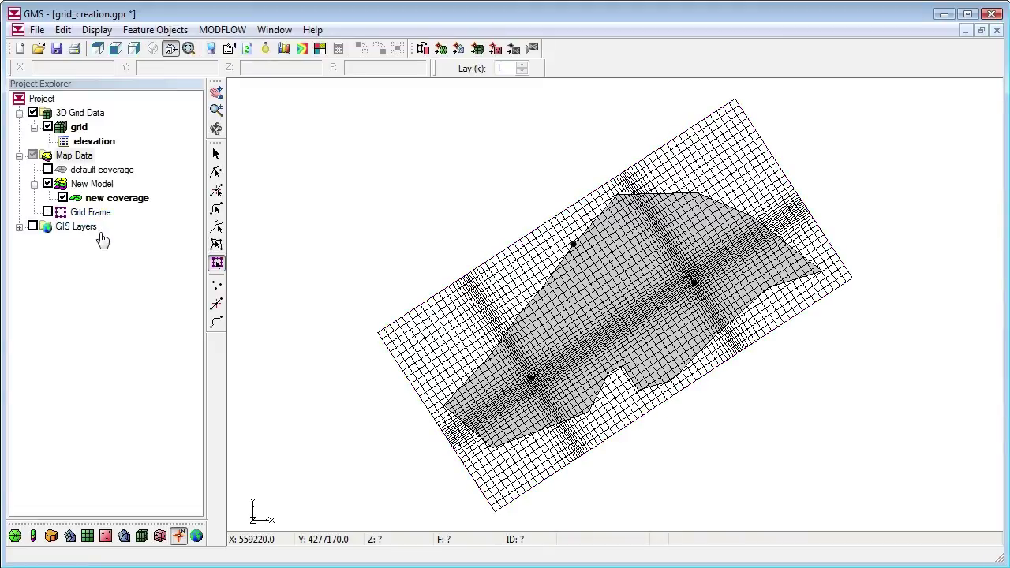
Step: Activate the grid cells within the coverage polygon, continuing without initializing MODFLOW so that the cells outside it are hidden
{"action": "left_click", "coordinate": [162, 30]}
{"action": "left_click", "coordinate": [201, 240]}
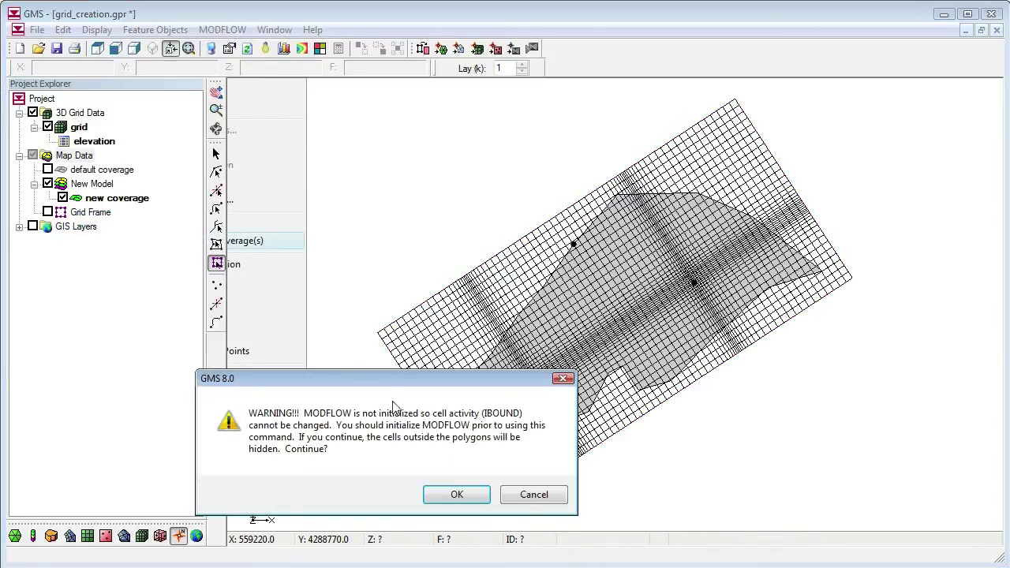
{"action": "left_click", "coordinate": [468, 495]}
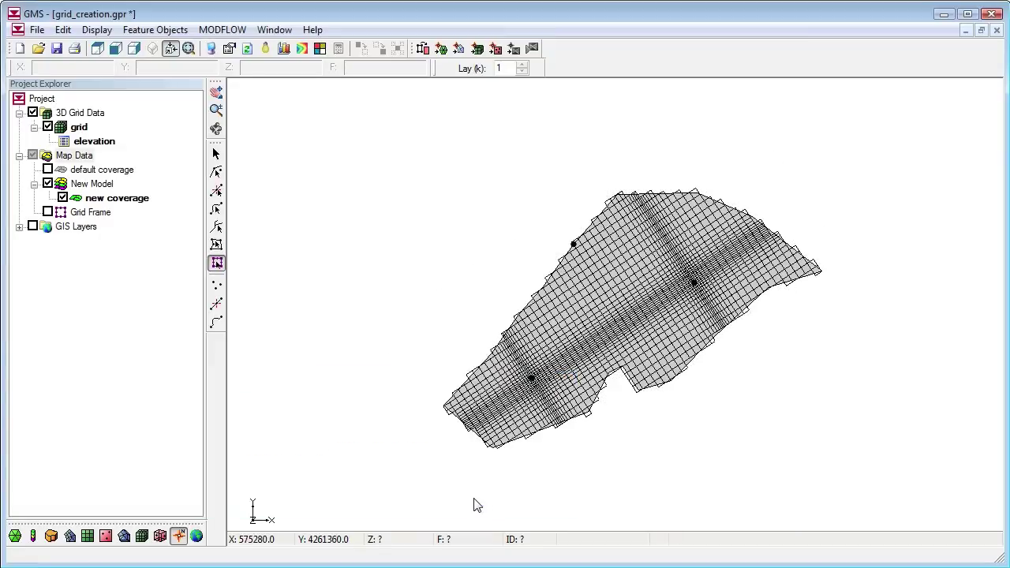
{"action": "left_click", "coordinate": [189, 49]}
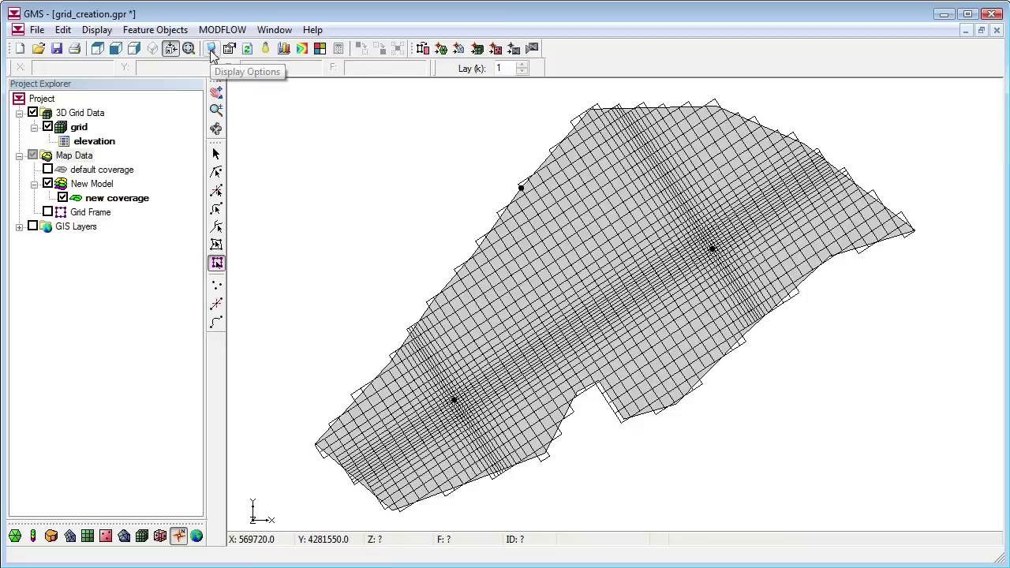
Step: Examine the clipped 3D grid from an oblique view and rotate it to look down on the cells at an angle
{"action": "left_click", "coordinate": [169, 50]}
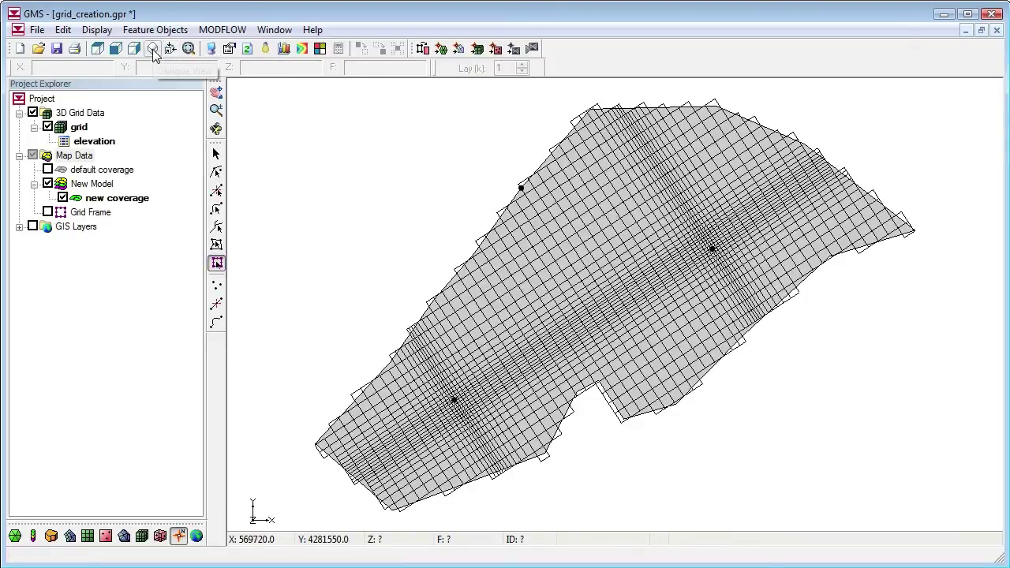
{"action": "left_click", "coordinate": [153, 50]}
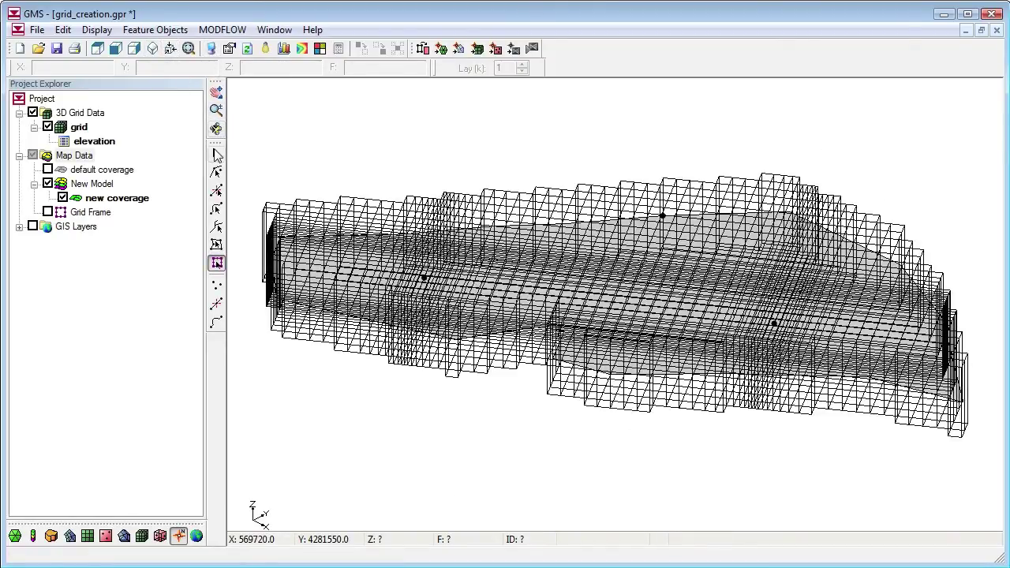
{"action": "left_click", "coordinate": [216, 130]}
{"action": "left_click_drag", "start_coordinate": [339, 170], "coordinate": [490, 437]}
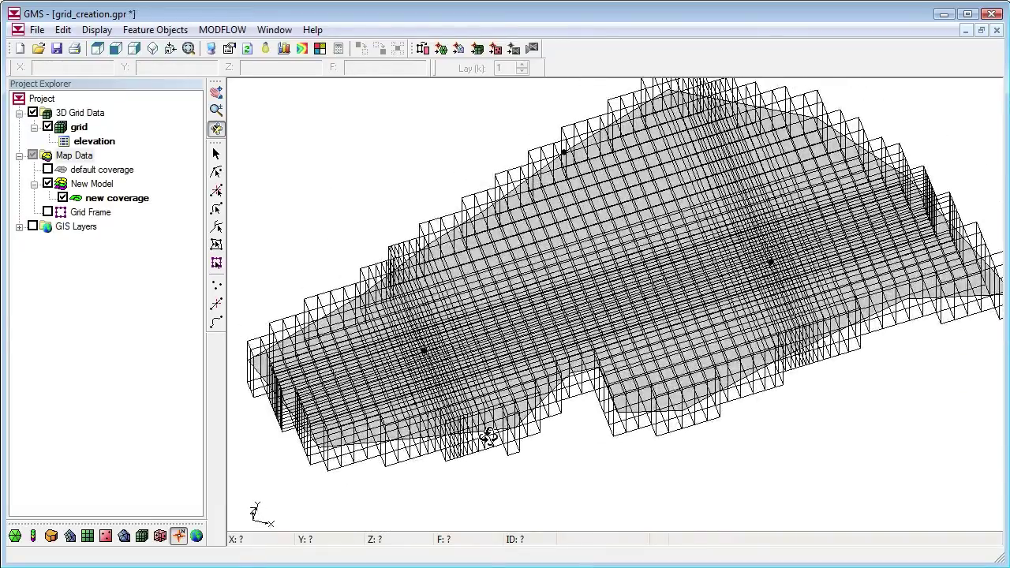